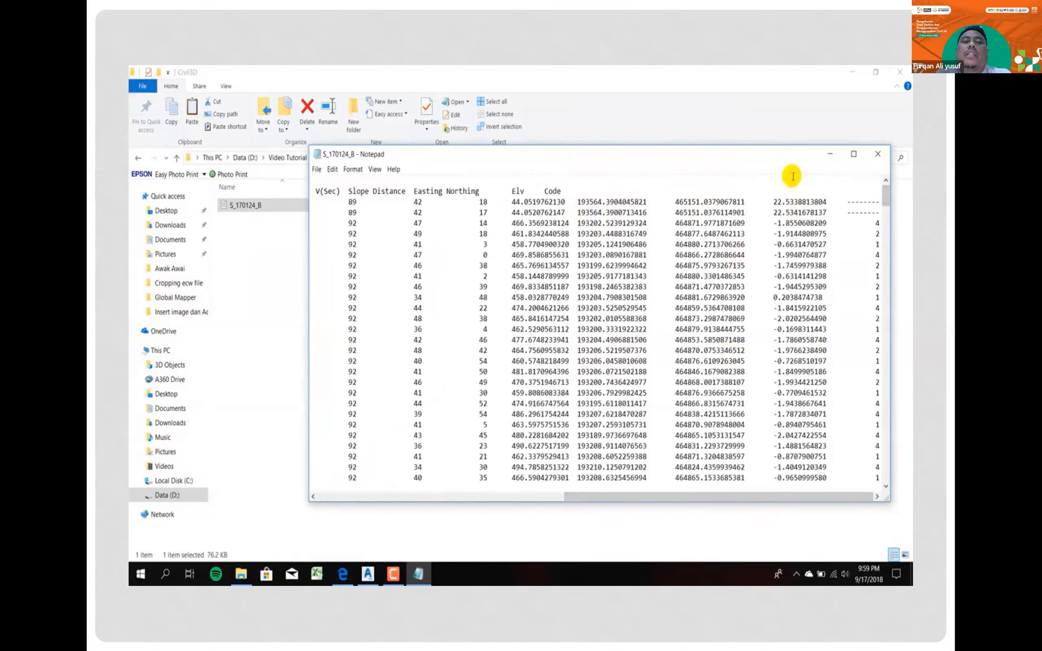
- Close the S_170124_B text file, switch to Excel with a blank workbook and dismiss the activation wizard
left_click(876, 156)
left_click(281, 504)
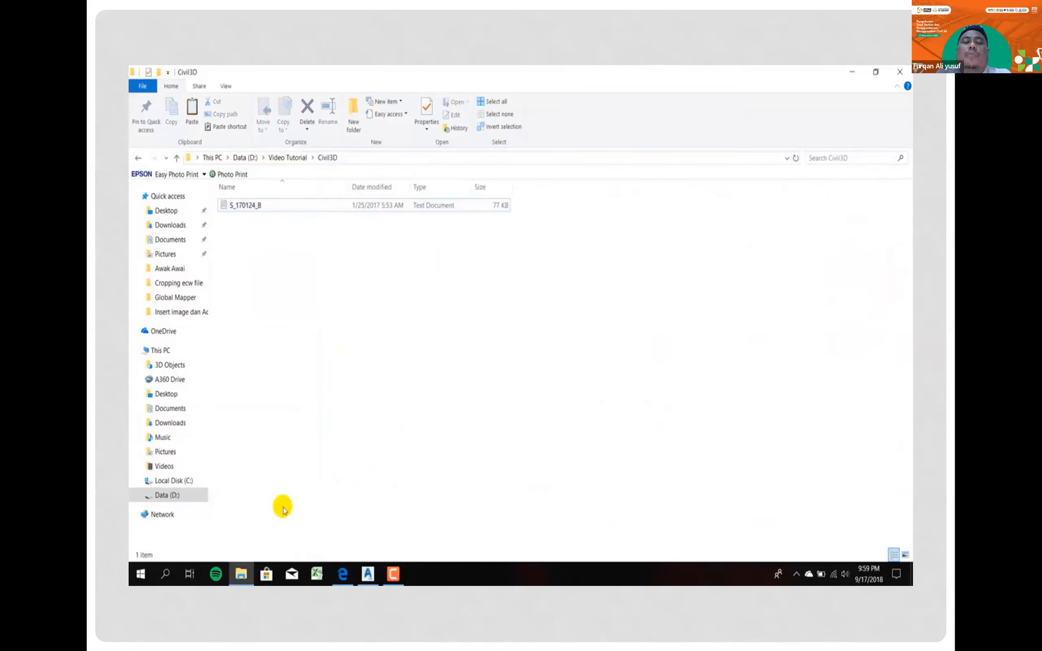
left_click(317, 575)
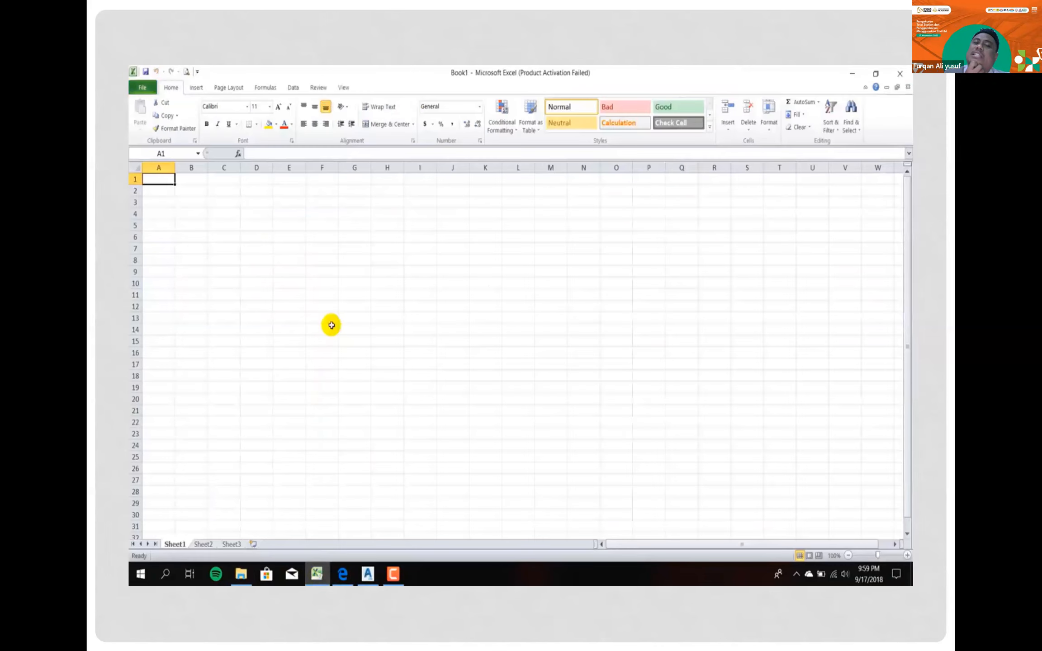
left_click(622, 430)
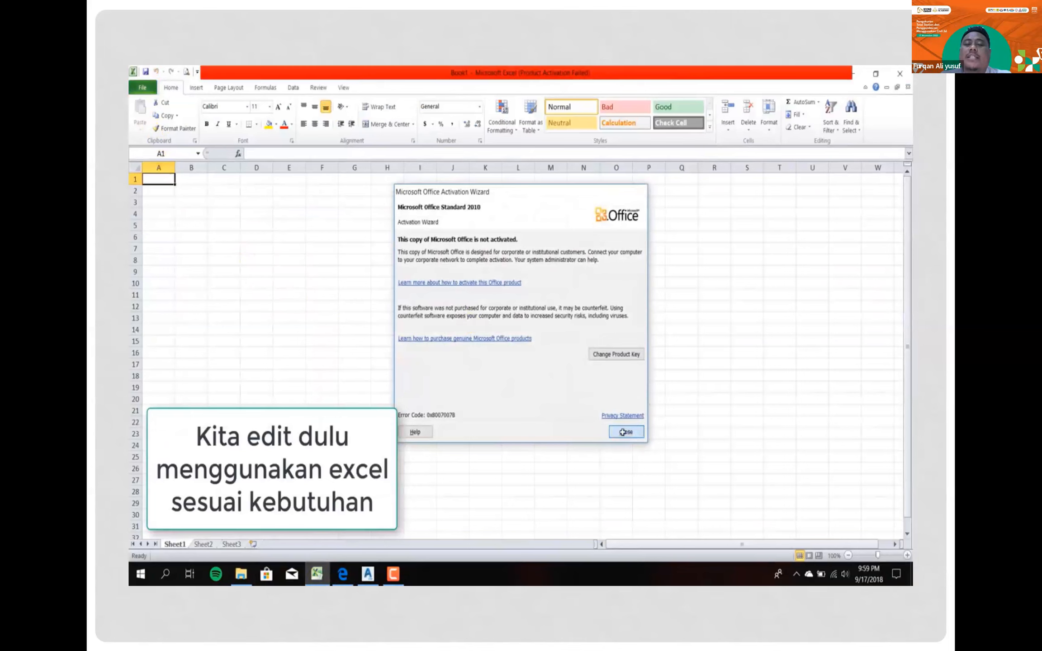
- Open the S_170124_B text file from D:\Video Tutorial\Civil3D, with the file filter set to All Files
left_click(142, 86)
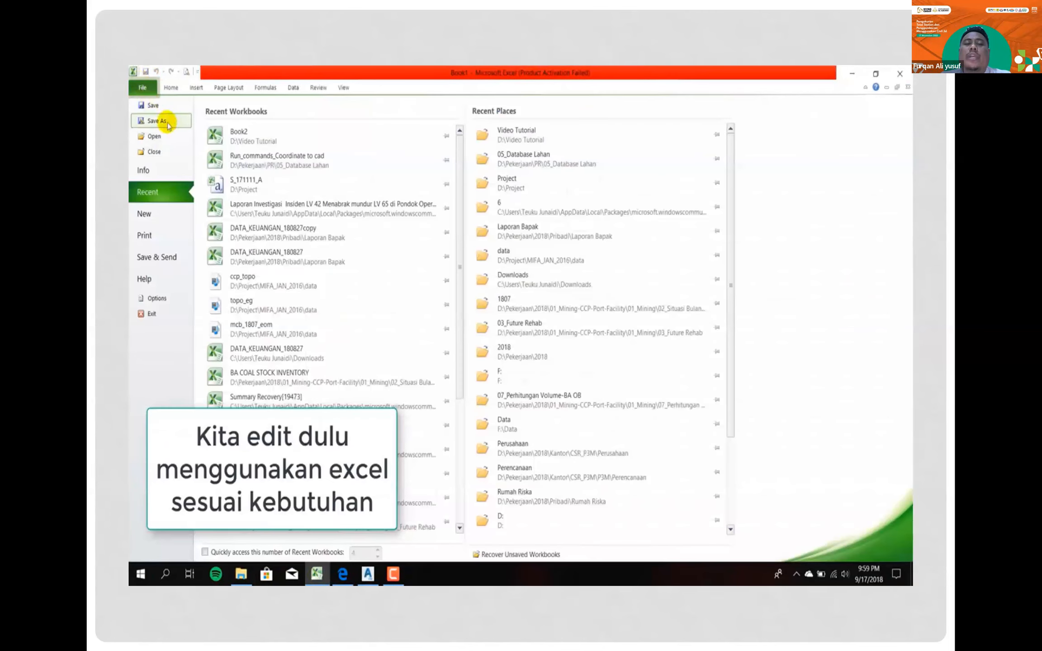
key("Escape")
key("ctrl+o")
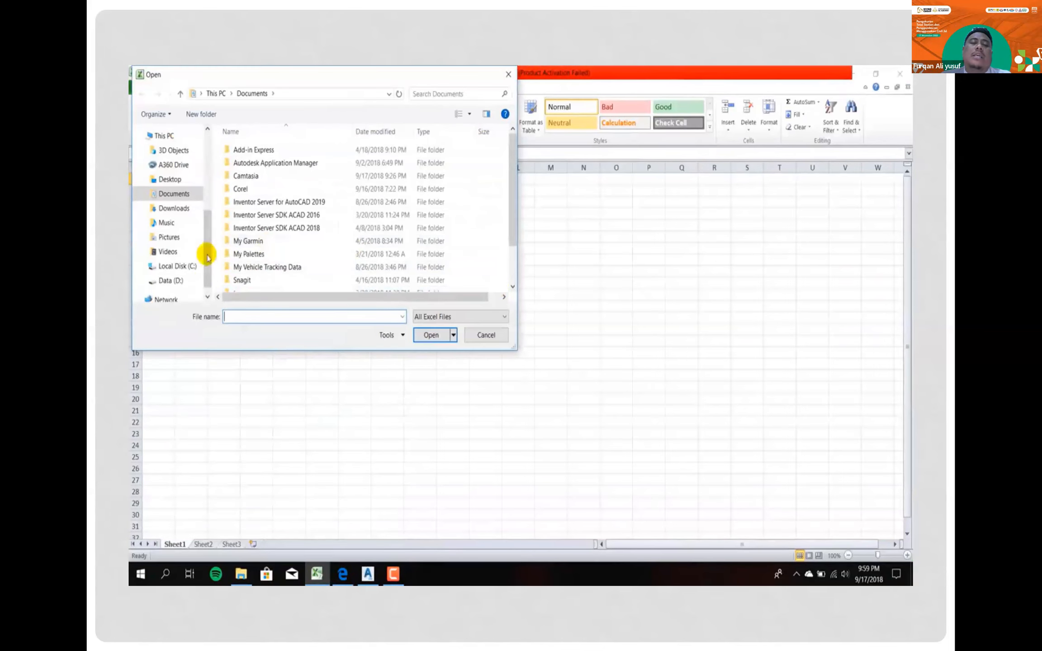
left_click(171, 280)
scroll(276, 270, "down", 1)
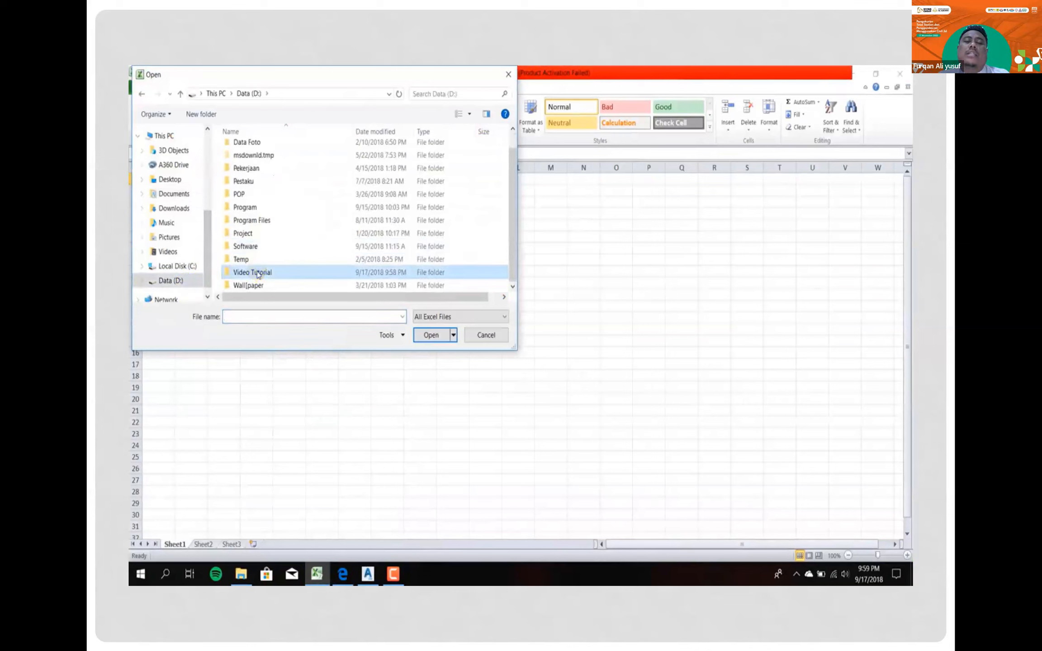
double_click(256, 273)
double_click(247, 177)
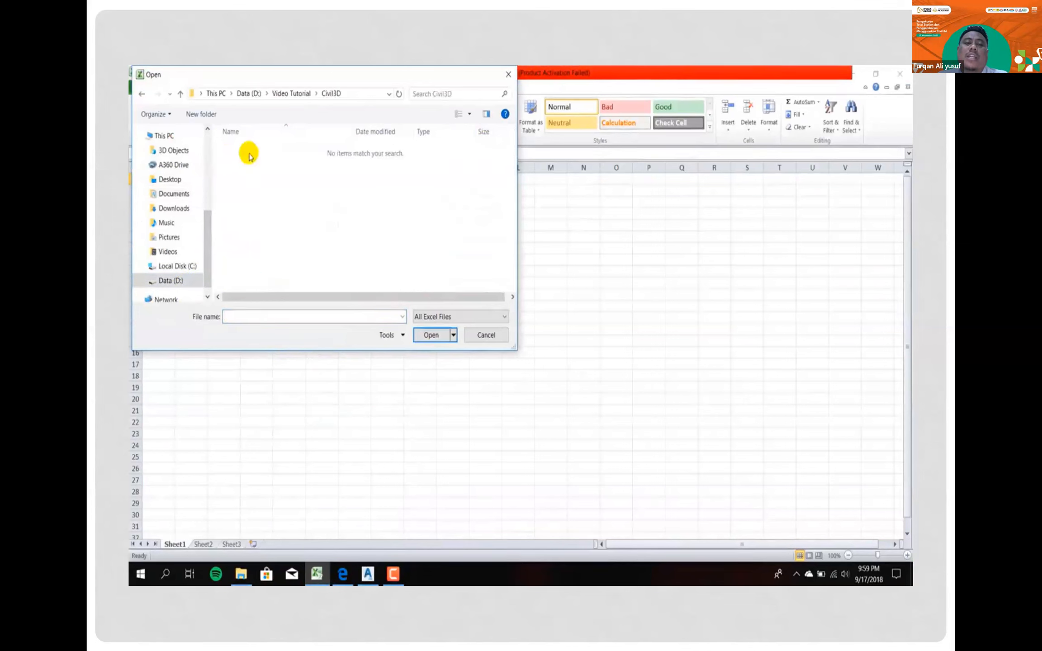
left_click(453, 318)
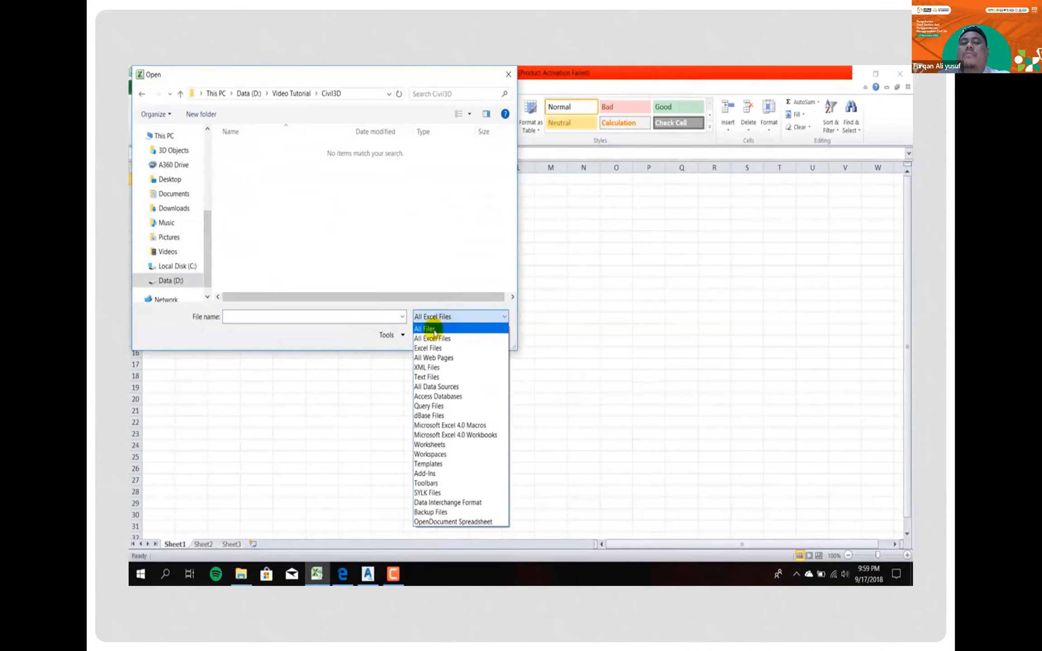
left_click(433, 331)
left_click(245, 149)
left_click(432, 335)
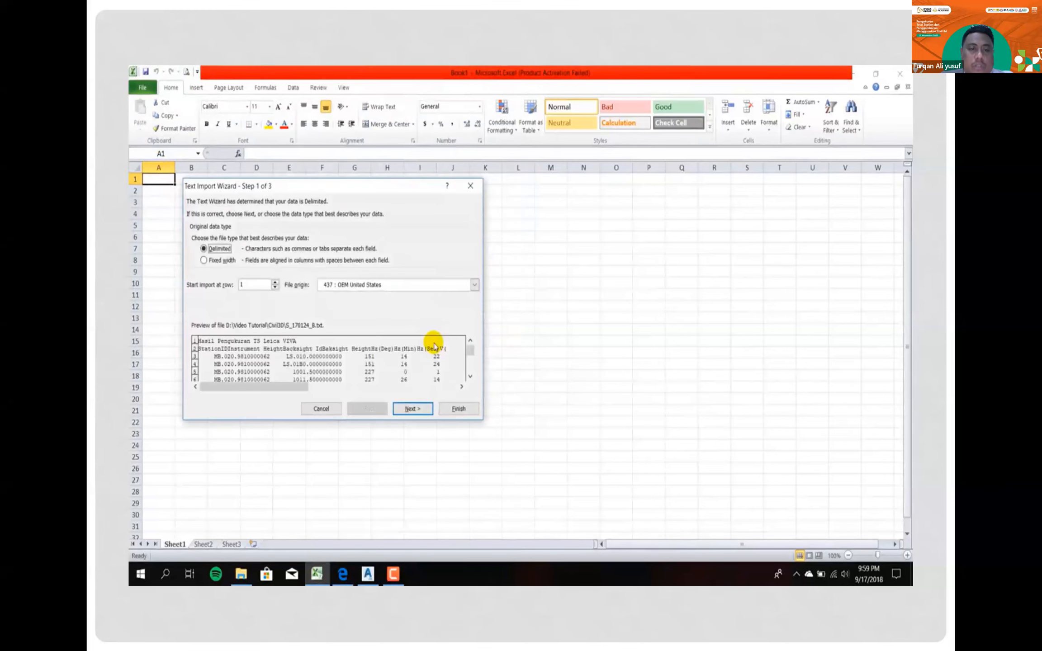
- Import the text as delimited data split at tabs, semicolons and commas, and highlight the Easting to Code columns
left_click(430, 409)
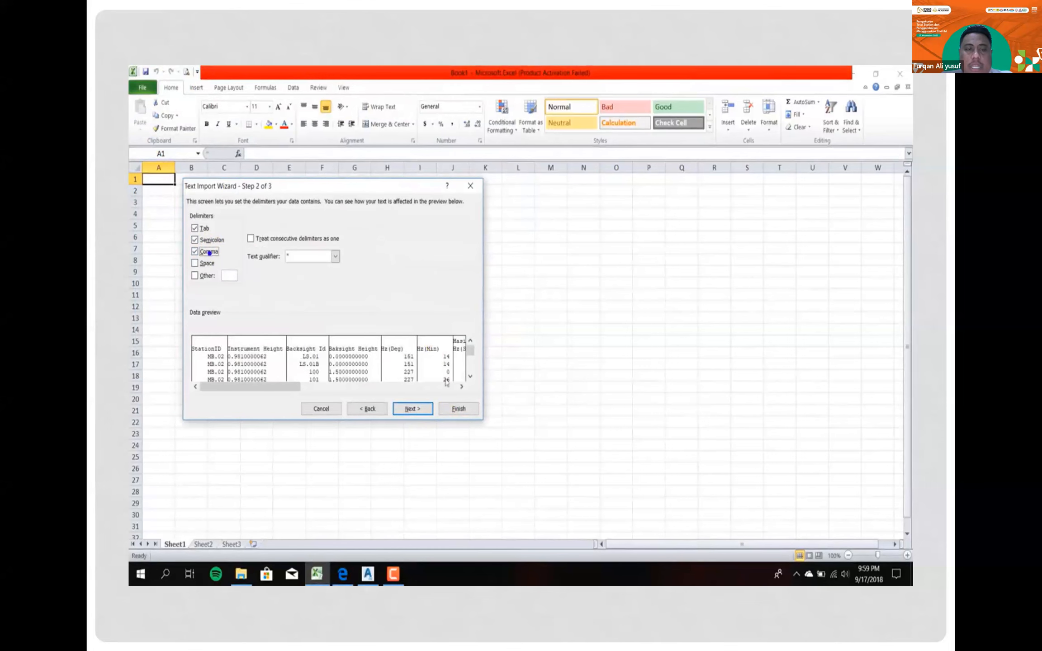
left_click(464, 407)
left_click(485, 202)
left_click_drag(518, 168, 616, 167)
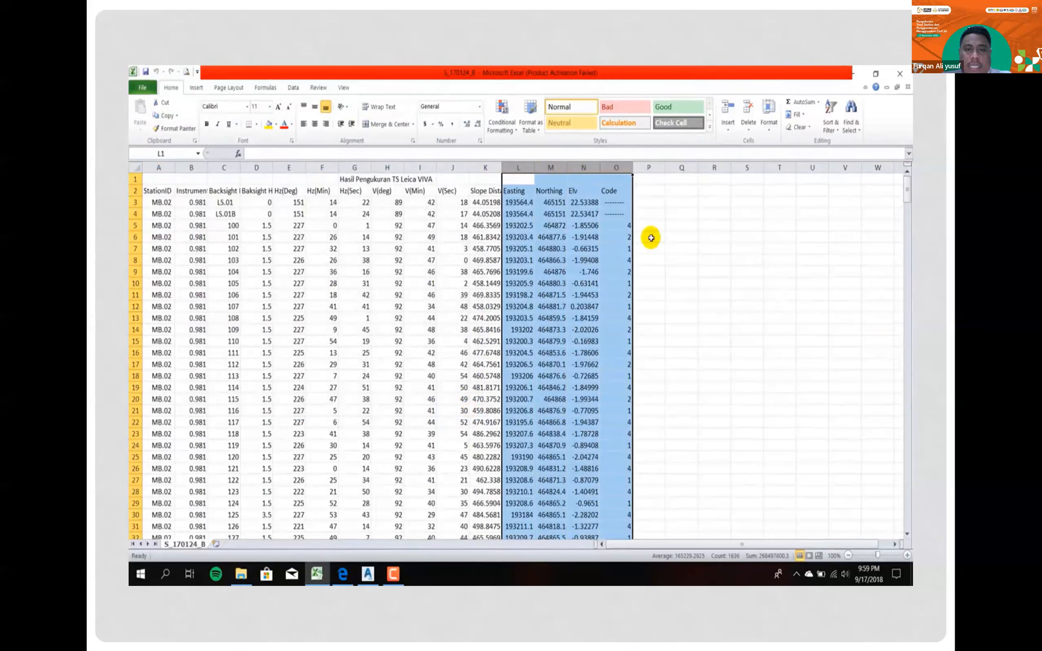
- Delete columns A to J, from StationID through V(Sec)
left_click_drag(452, 167, 149, 167)
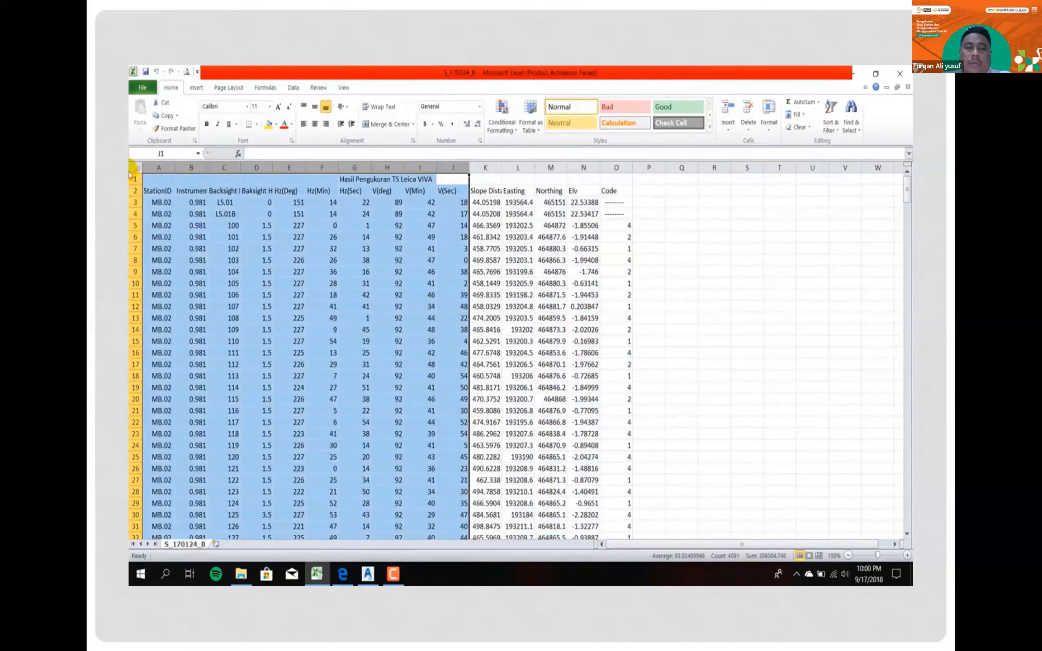
right_click(147, 171)
left_click(184, 264)
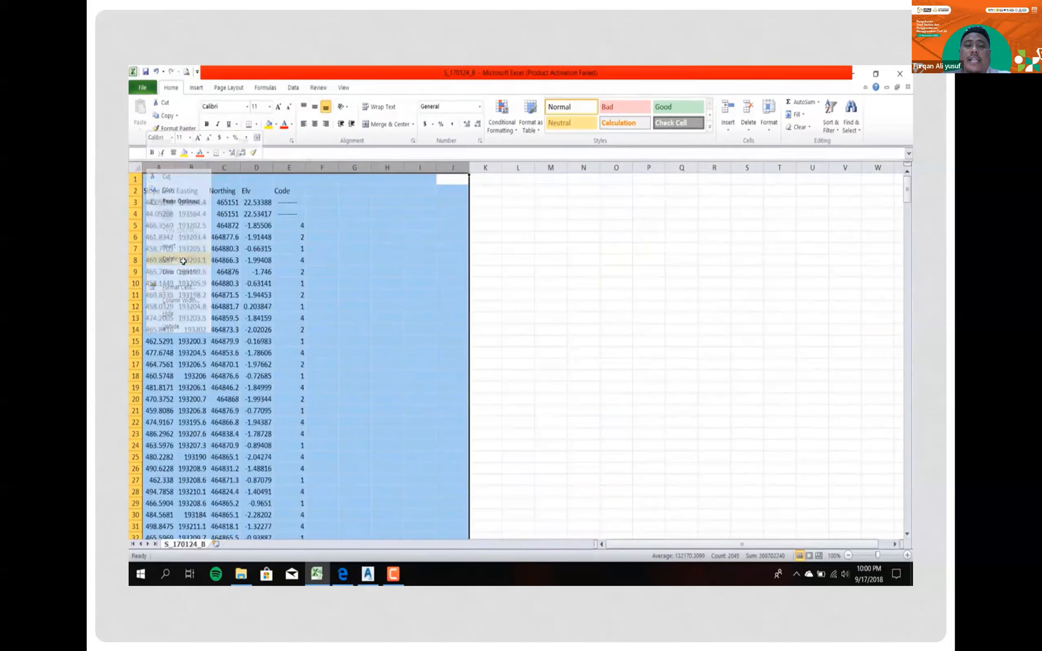
left_click(181, 227)
- Delete rows 1 to 4, holding the title, the column headings and the two backsight records
left_click_drag(136, 180, 134, 213)
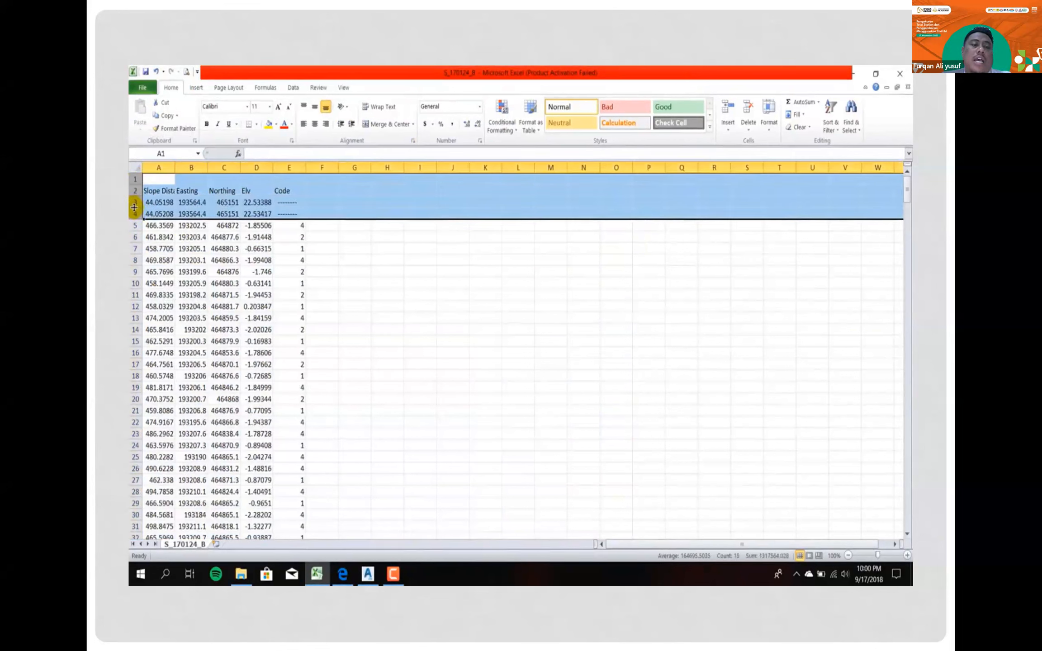
right_click(134, 206)
left_click(183, 292)
- Delete the MONITORING records in rows 402 to 406 at the end of the data
scroll(204, 279, "down", 16)
scroll(219, 284, "down", 20)
scroll(220, 284, "down", 20)
scroll(221, 280, "down", 20)
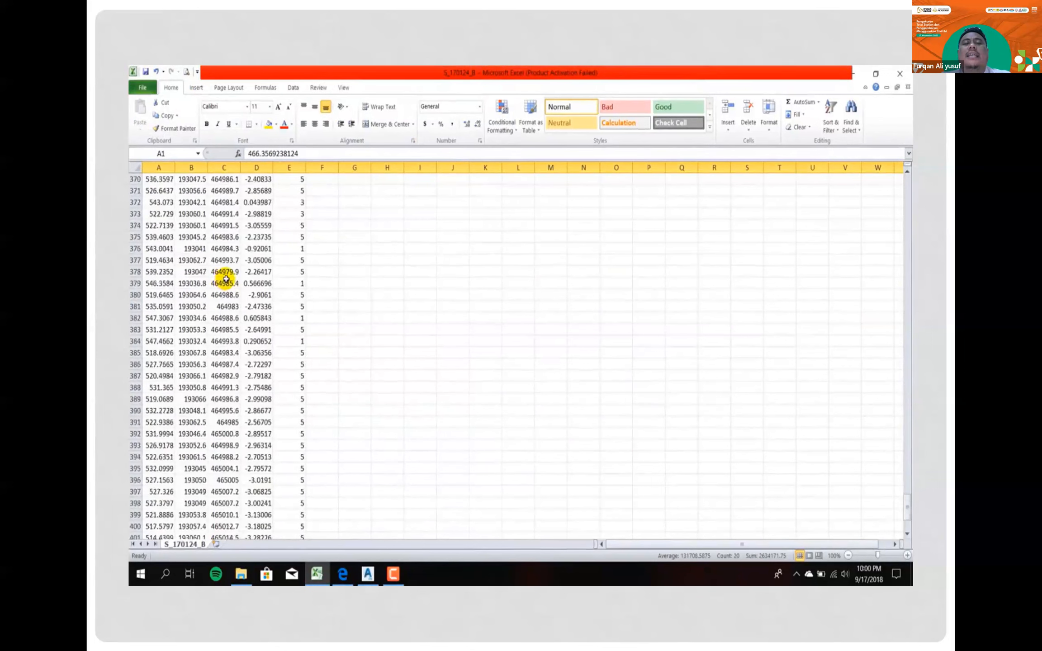
scroll(225, 280, "down", 7)
left_click_drag(134, 307, 134, 353)
right_click(135, 348)
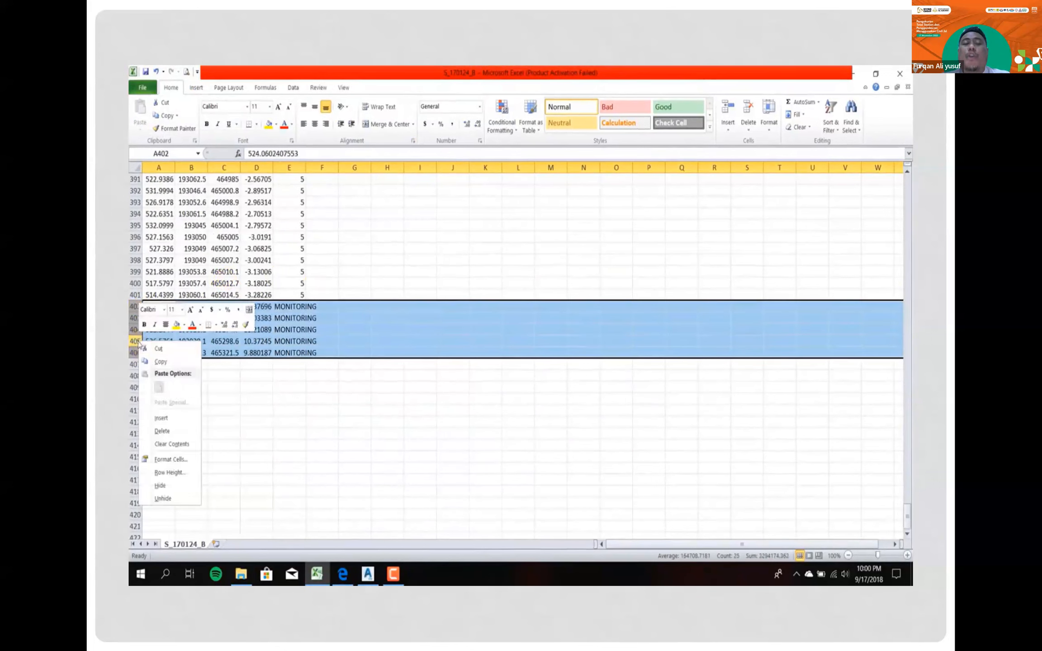
left_click(162, 430)
- Replace the slope distances in column A with point numbers by entering 1 and 2 in A1:A2 and filling the series down
left_click(226, 273)
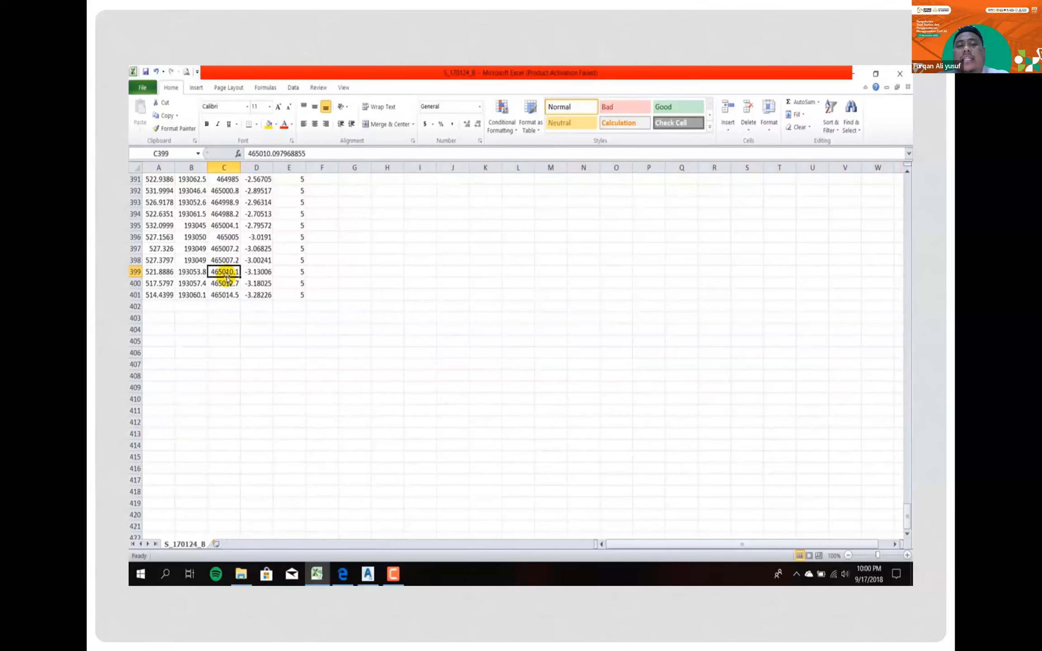
key("ctrl+Up")
key("ctrl+Left")
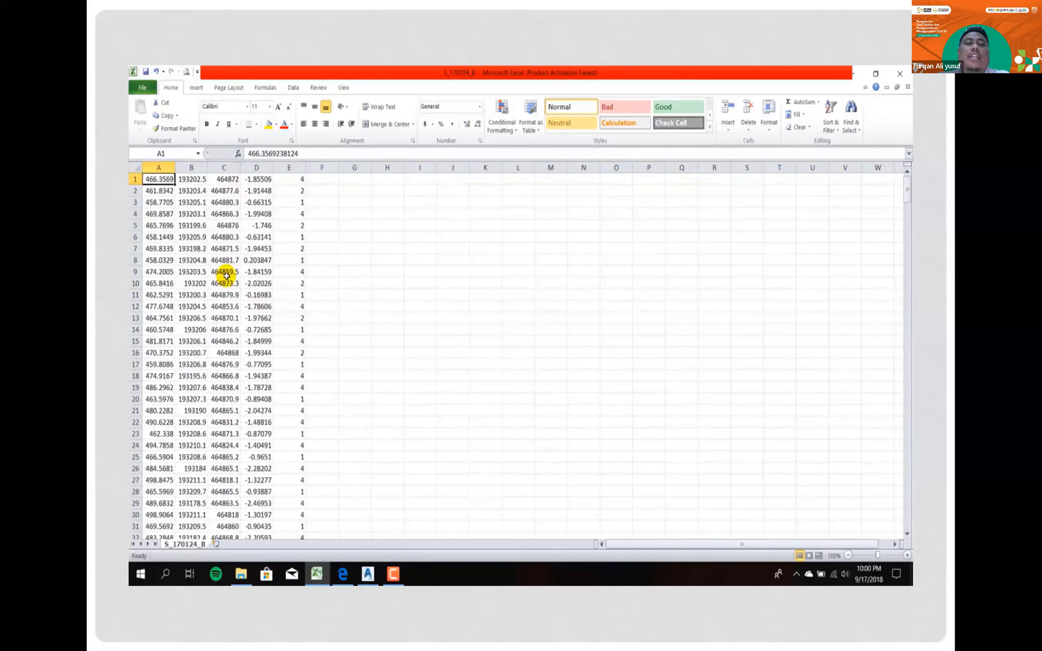
type("1")
key("Up")
key("Down")
type("2")
key("Up")
key("shift+Down")
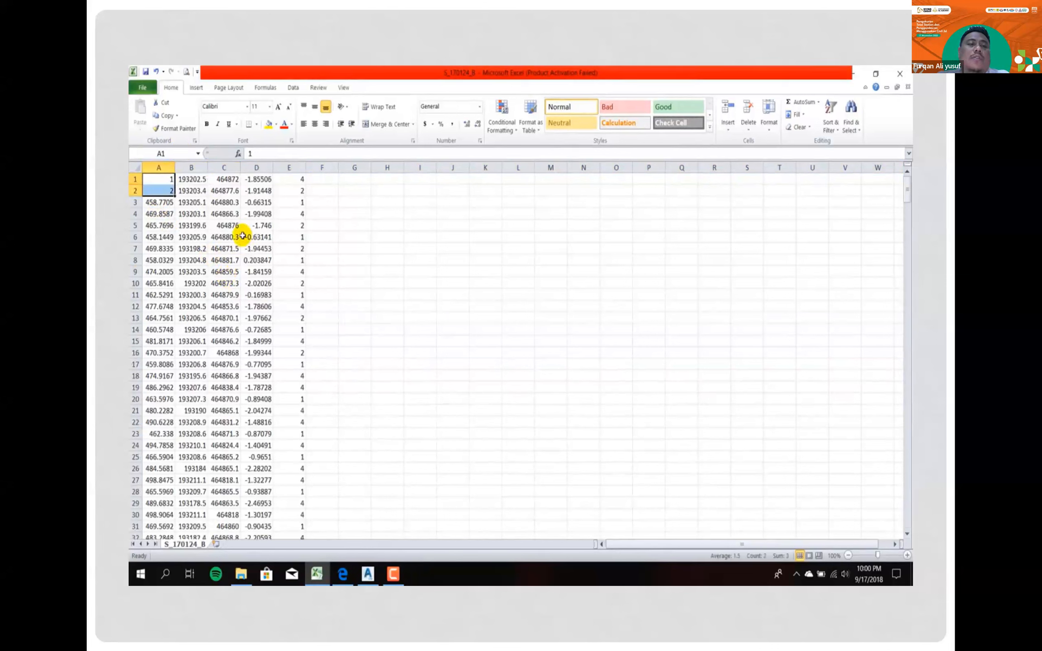
double_click(175, 195)
- Review columns A to E one by one: point number, easting, northing, elevation and code
left_click(143, 88)
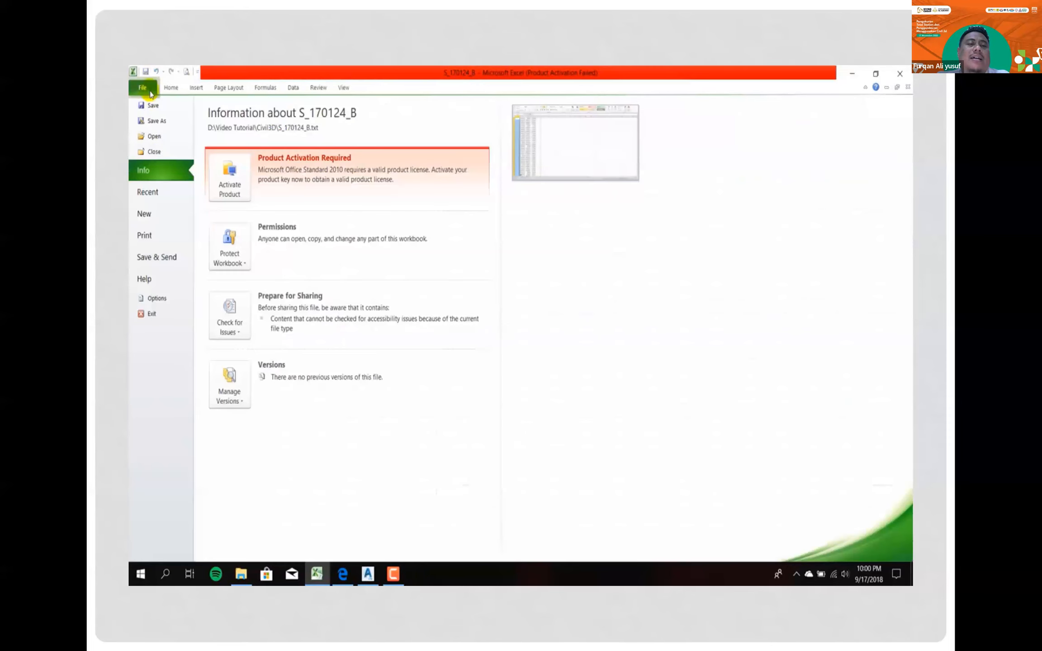
left_click(150, 92)
left_click(229, 216)
left_click(167, 167)
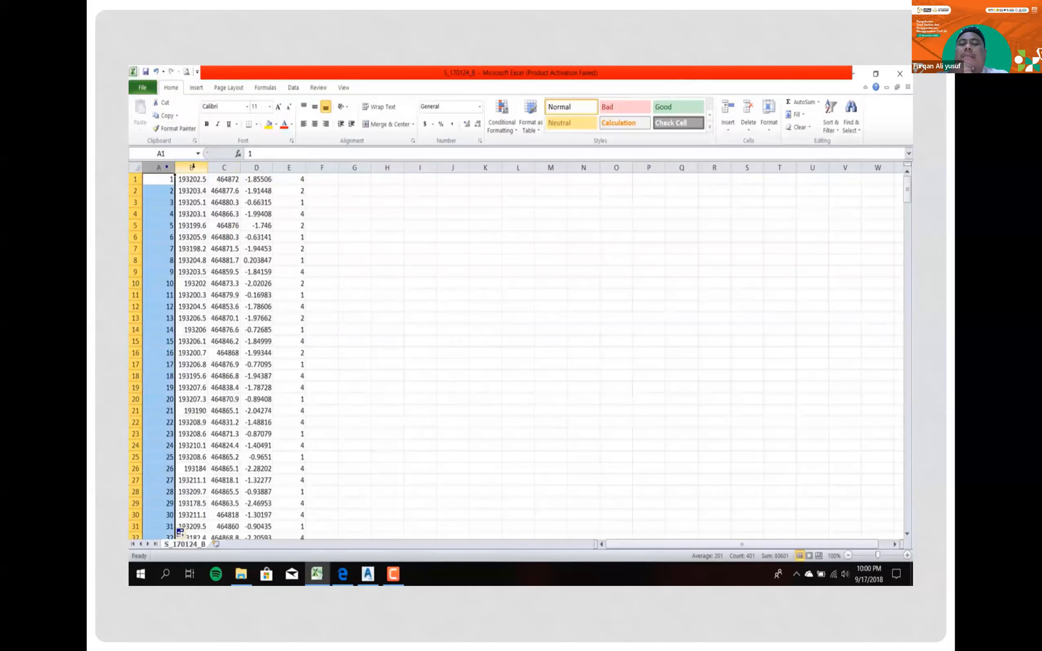
left_click(190, 167)
left_click(224, 168)
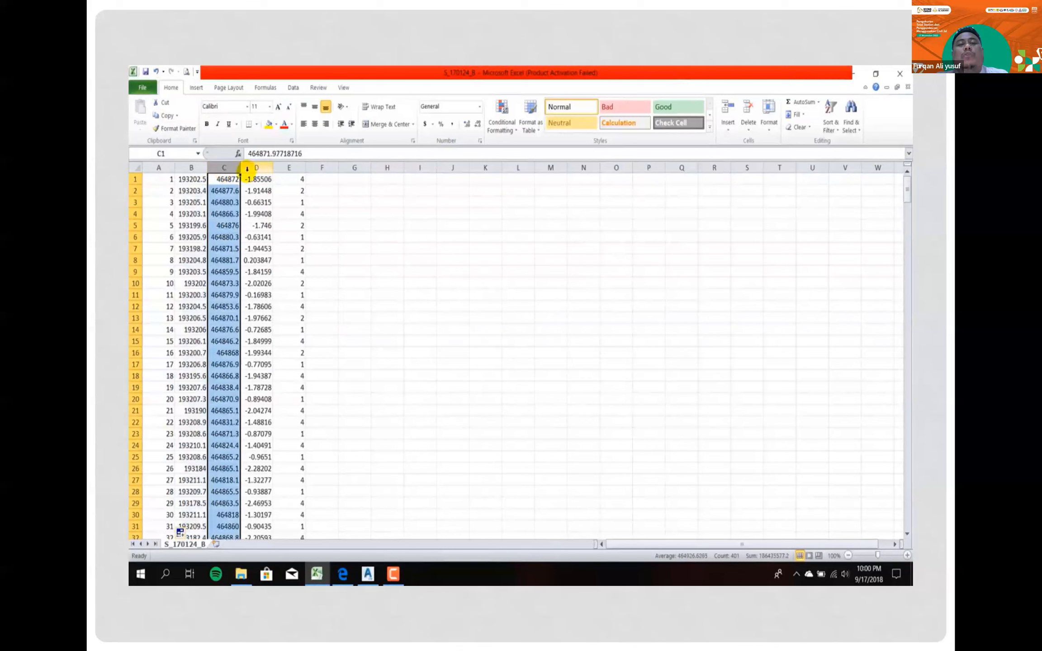
left_click(249, 167)
left_click(296, 167)
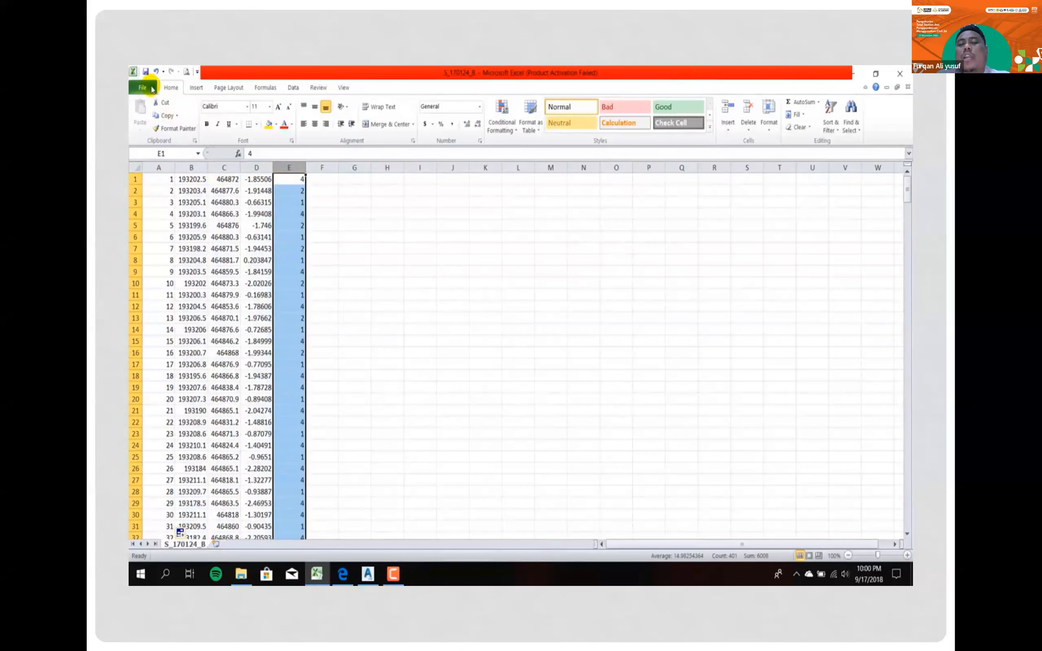
- Save the sheet as S_170124_B in CSV (Comma delimited) format in the Civil3D folder, keeping that format
left_click(152, 89)
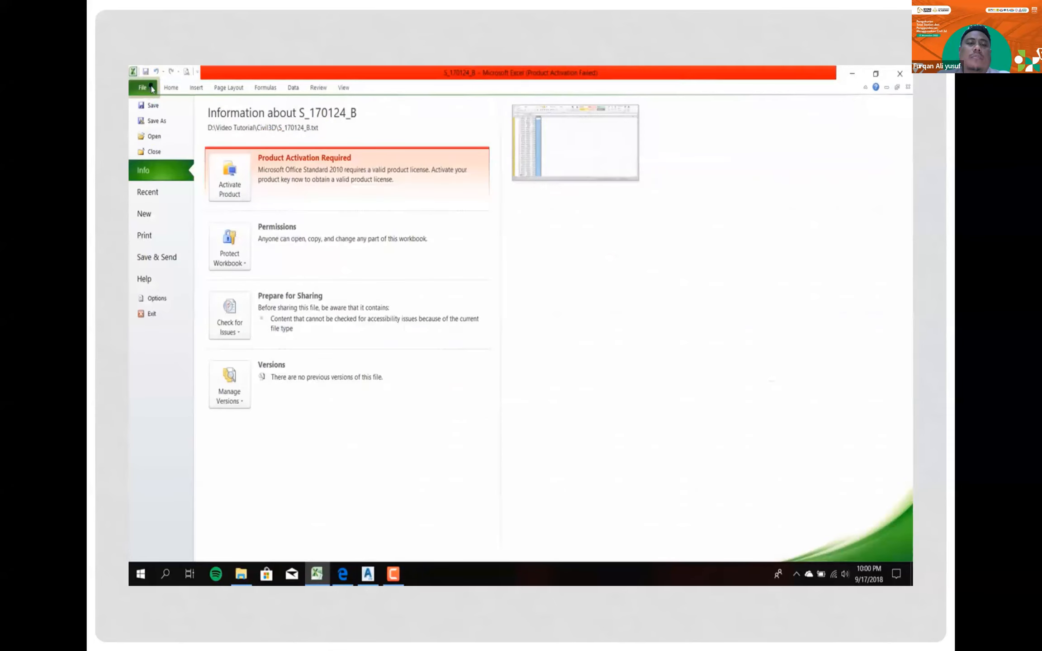
left_click(150, 122)
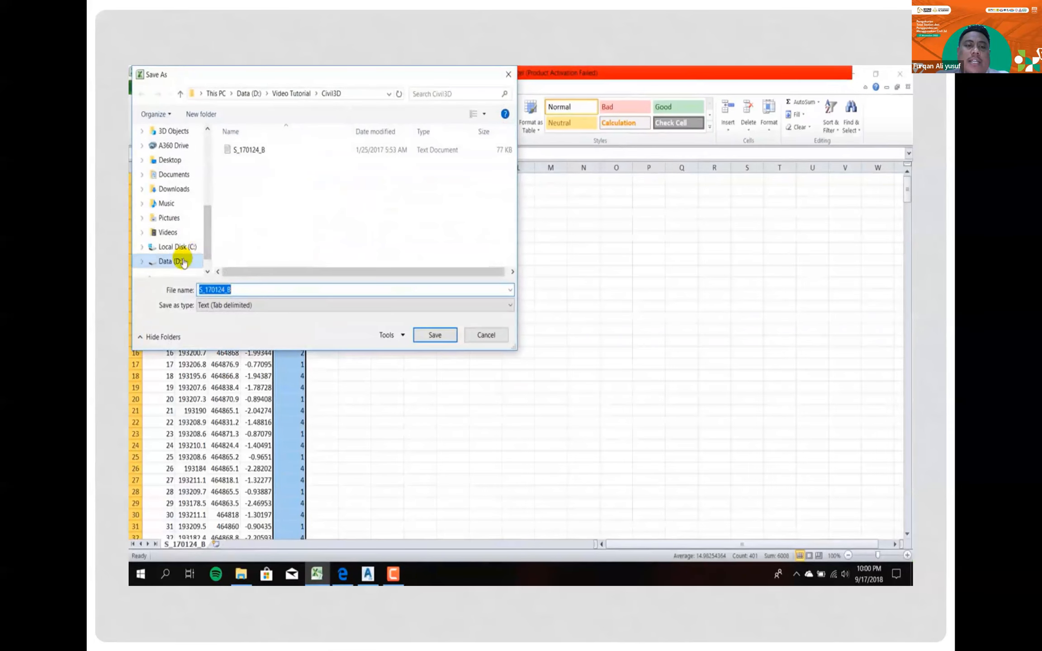
left_click(255, 310)
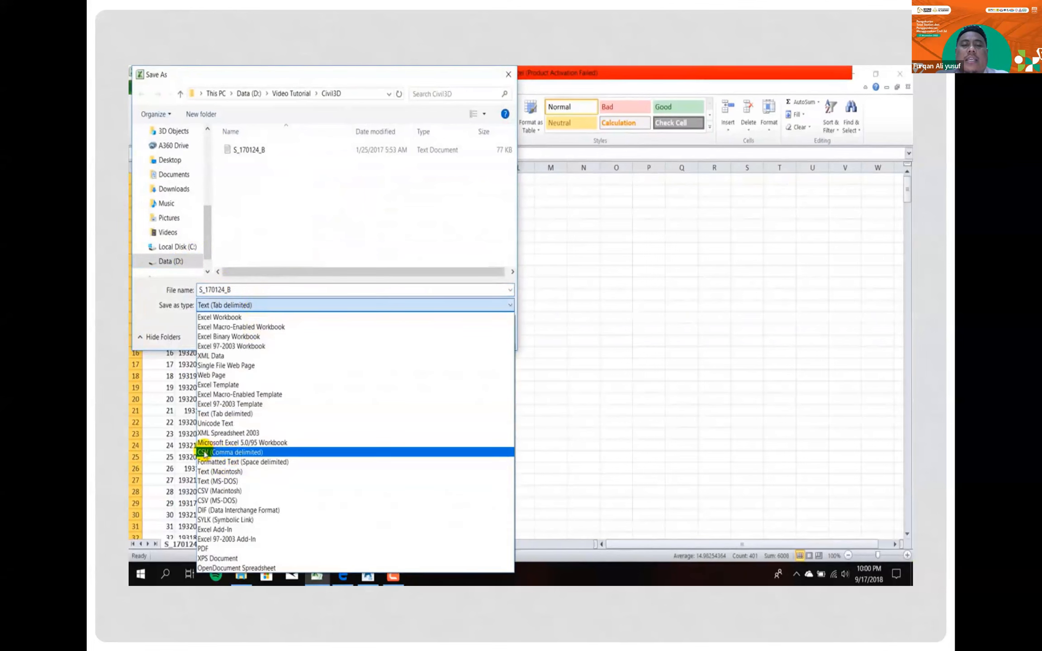
left_click(210, 453)
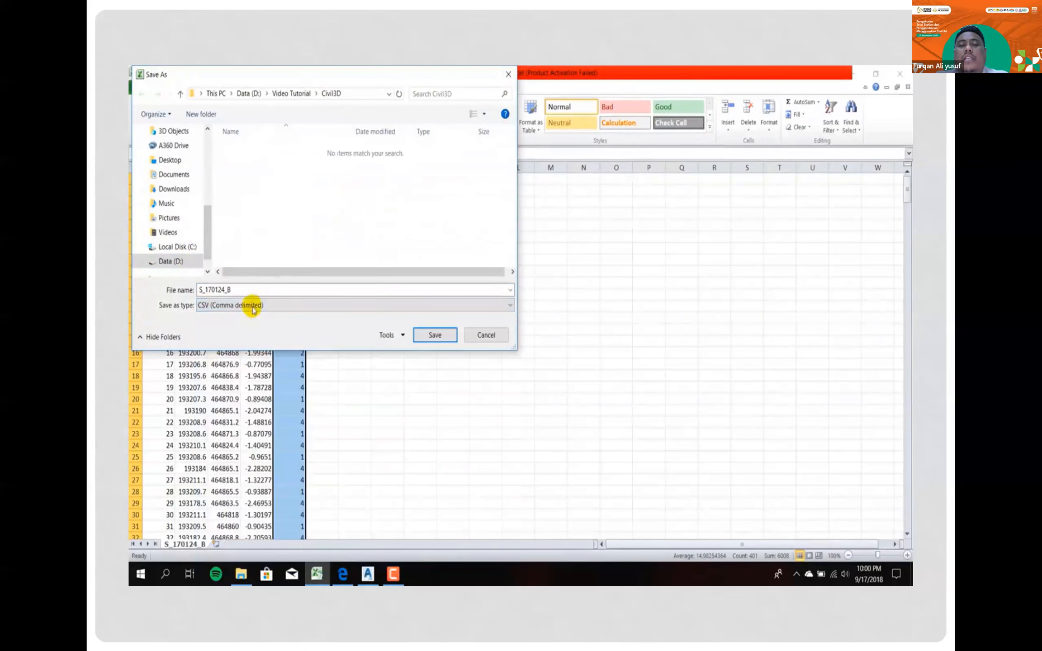
left_click(445, 339)
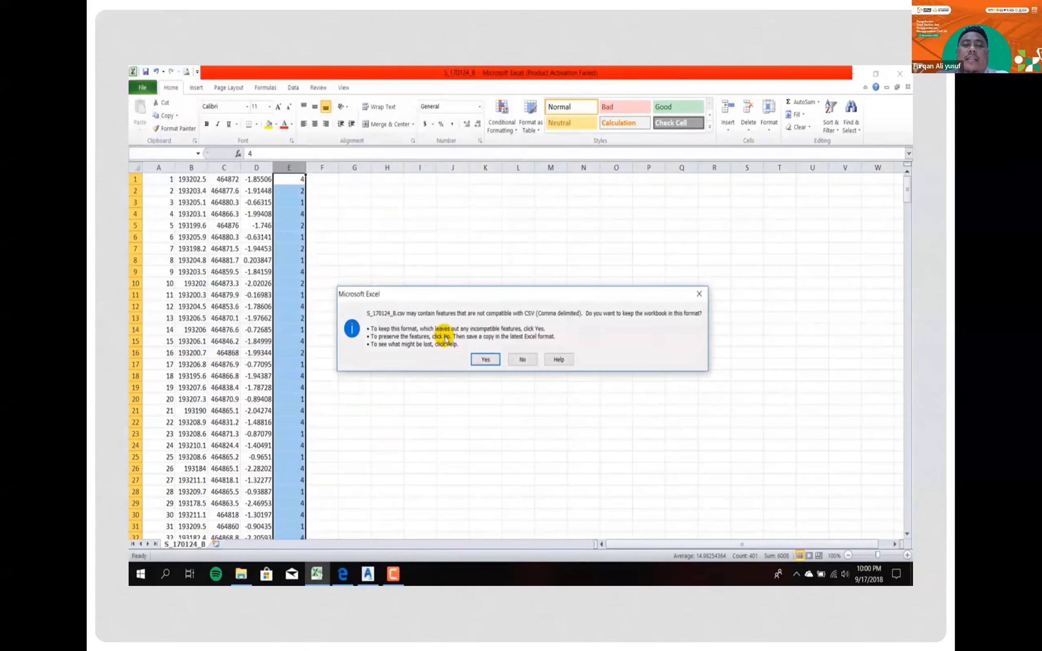
left_click(484, 360)
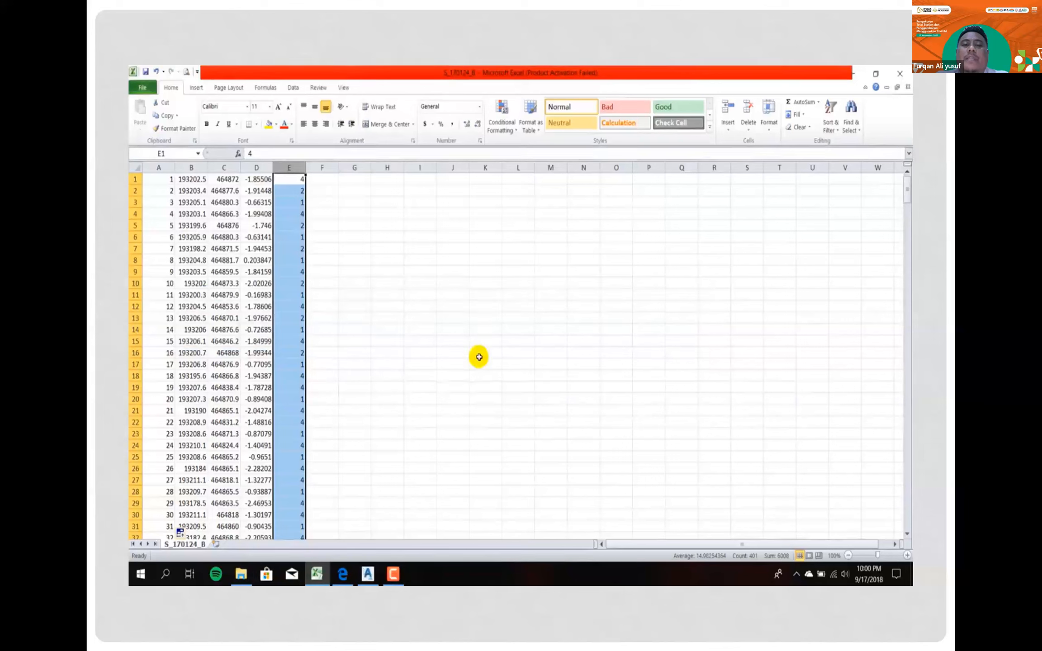
- Close Excel without saving again, refresh the Civil3D folder and check the S_170124_B CSV file
left_click(900, 73)
left_click(525, 335)
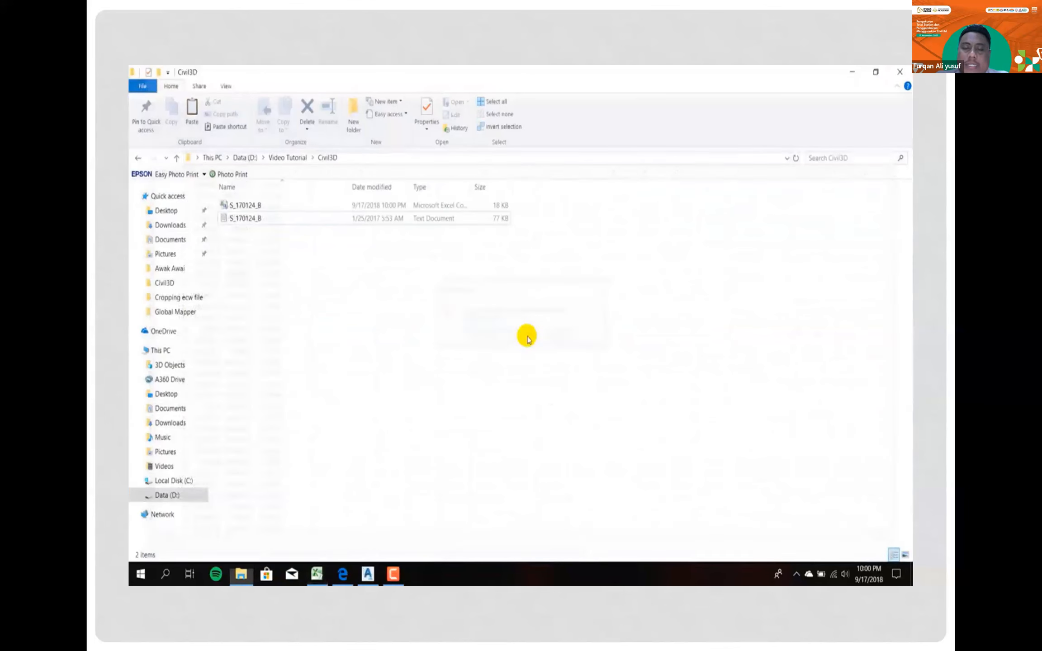
right_click(302, 272)
left_click(325, 321)
left_click(239, 206)
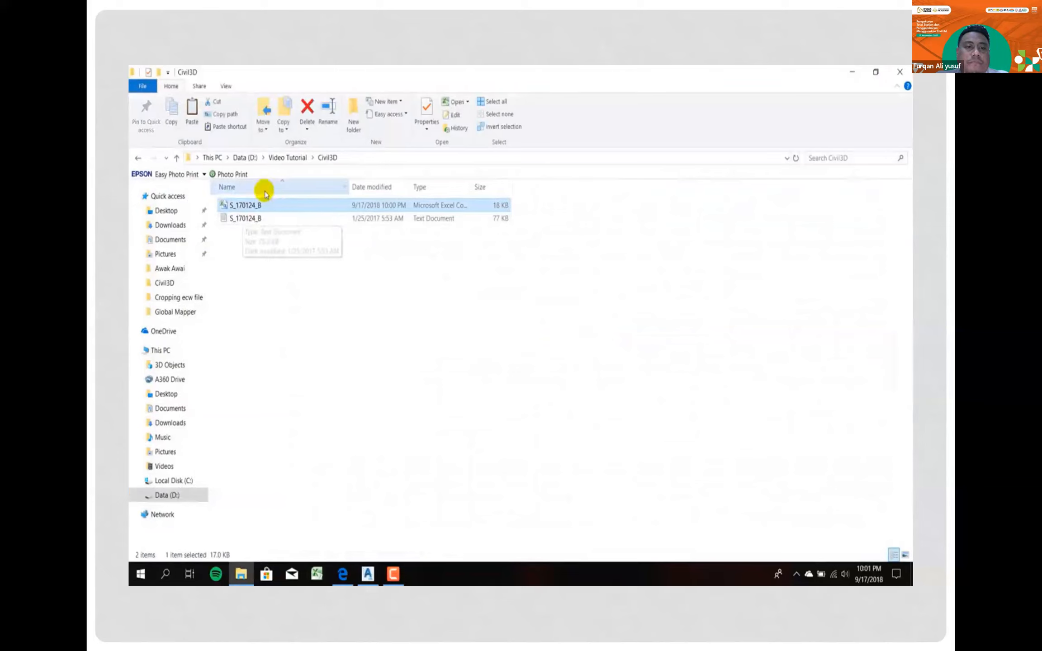
left_click(354, 306)
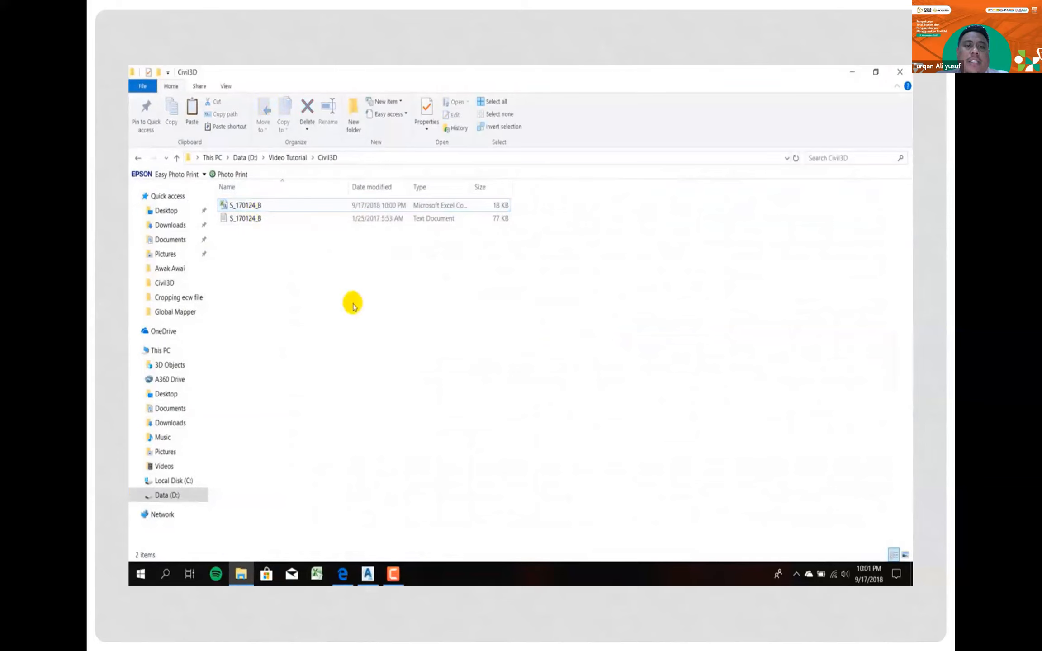
- Minimize the folder window, refresh the desktop and switch to Civil 3D with Drawing1
left_click(852, 73)
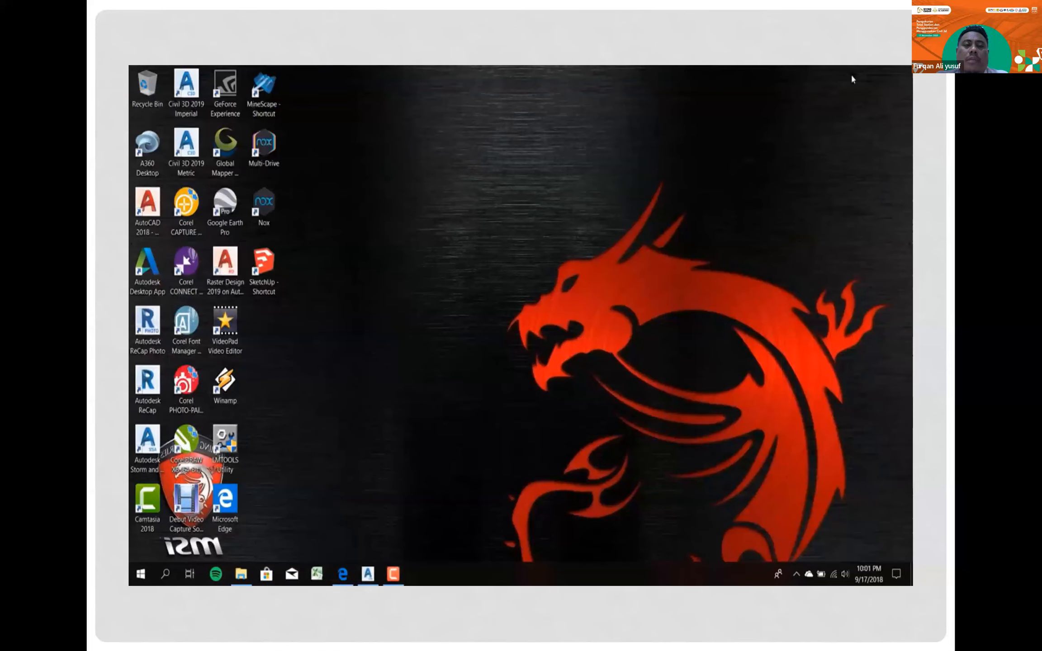
right_click(362, 305)
left_click(397, 343)
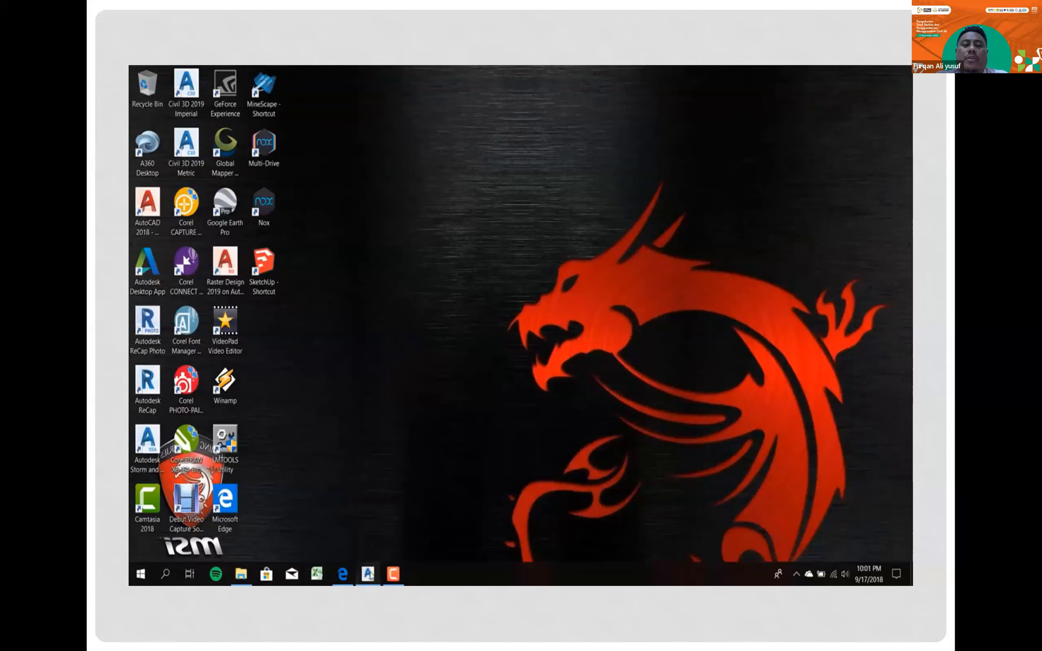
left_click(370, 572)
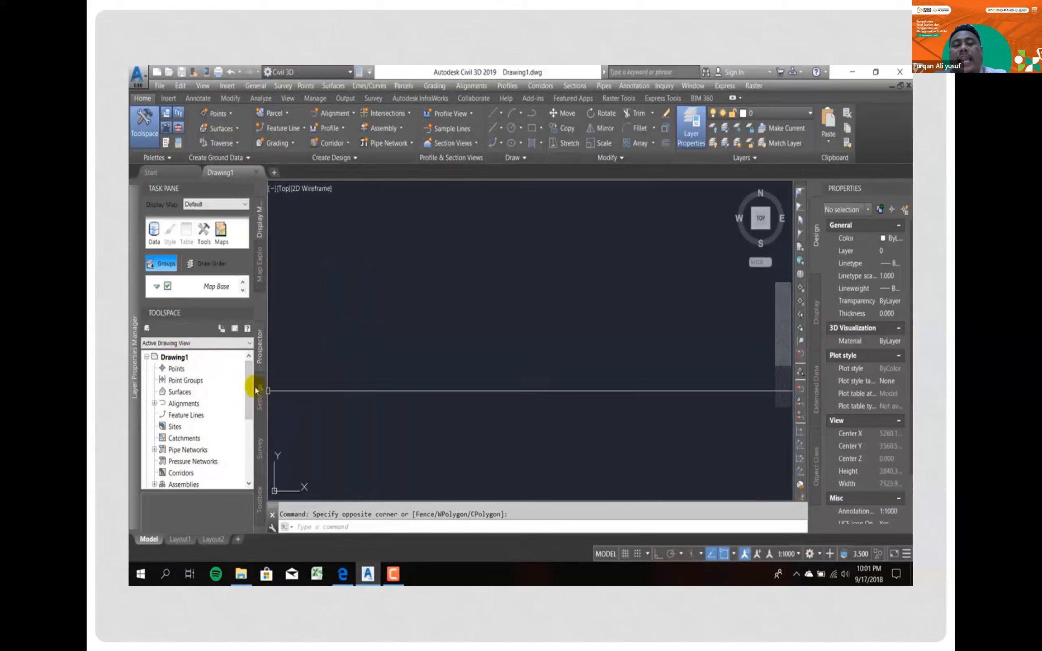
- Open the drawing settings of Drawing1 and set the zone category to UTM, WGS84 Datum
left_click(259, 407)
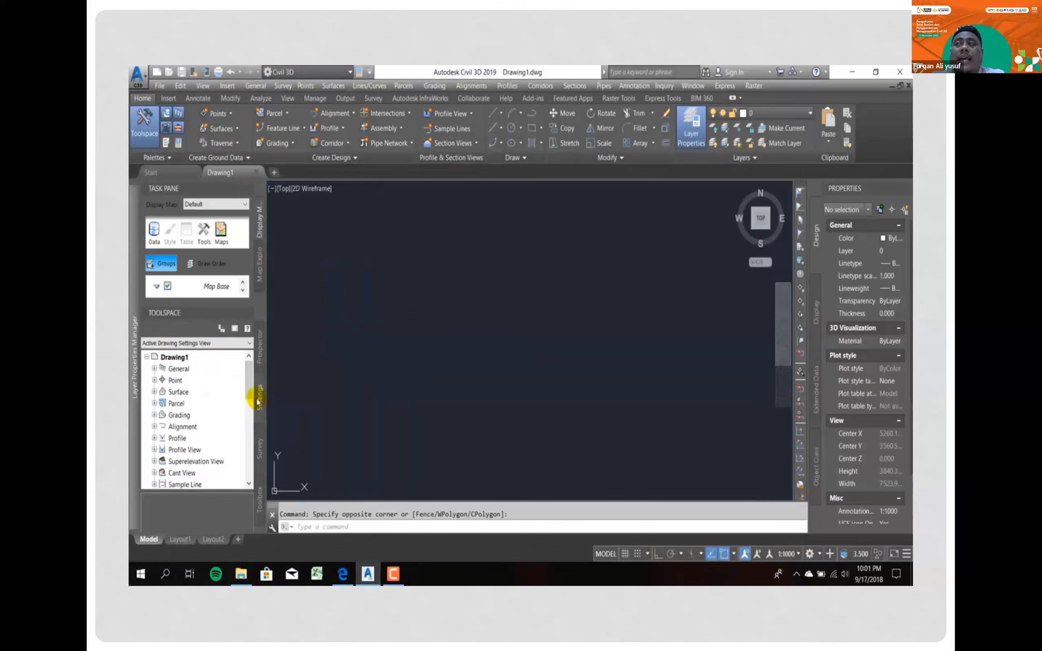
left_click(184, 358)
right_click(183, 359)
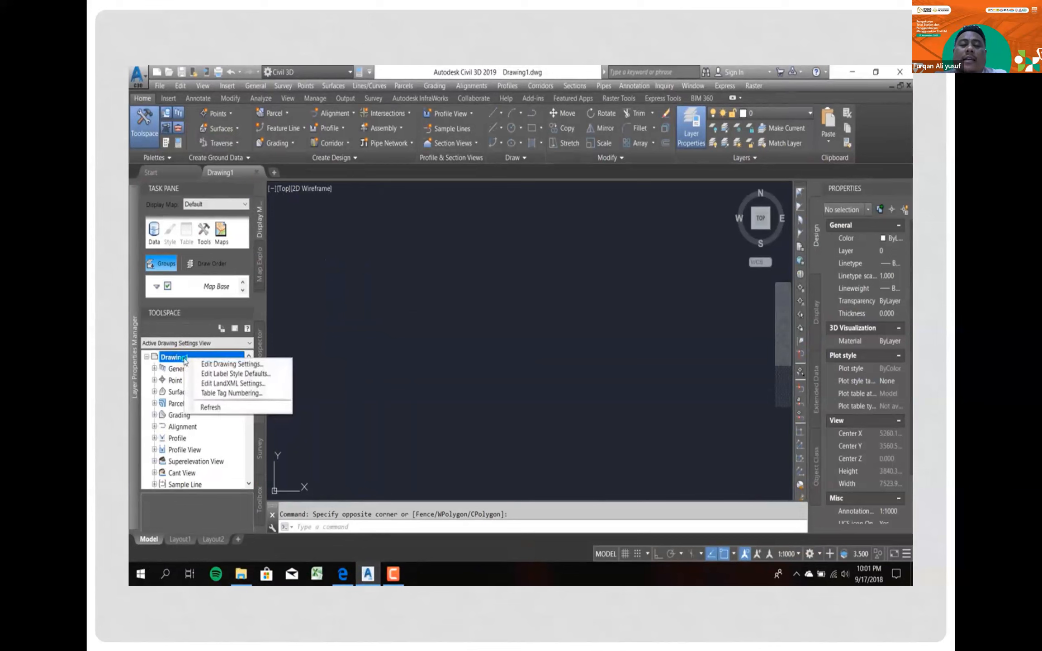
left_click(267, 365)
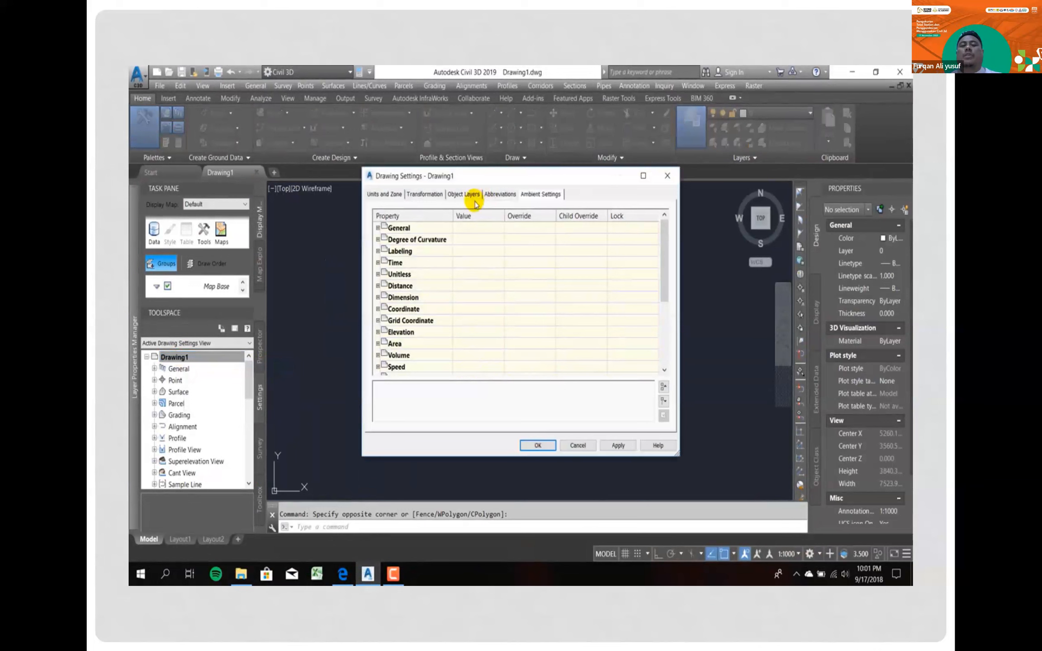
left_click(396, 194)
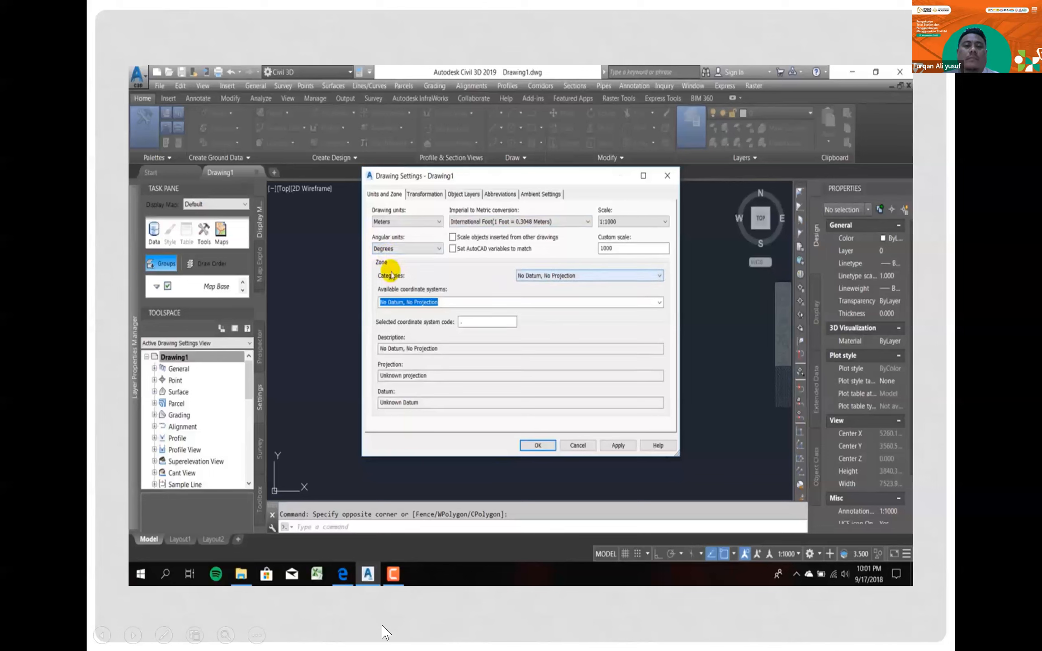
left_click(627, 279)
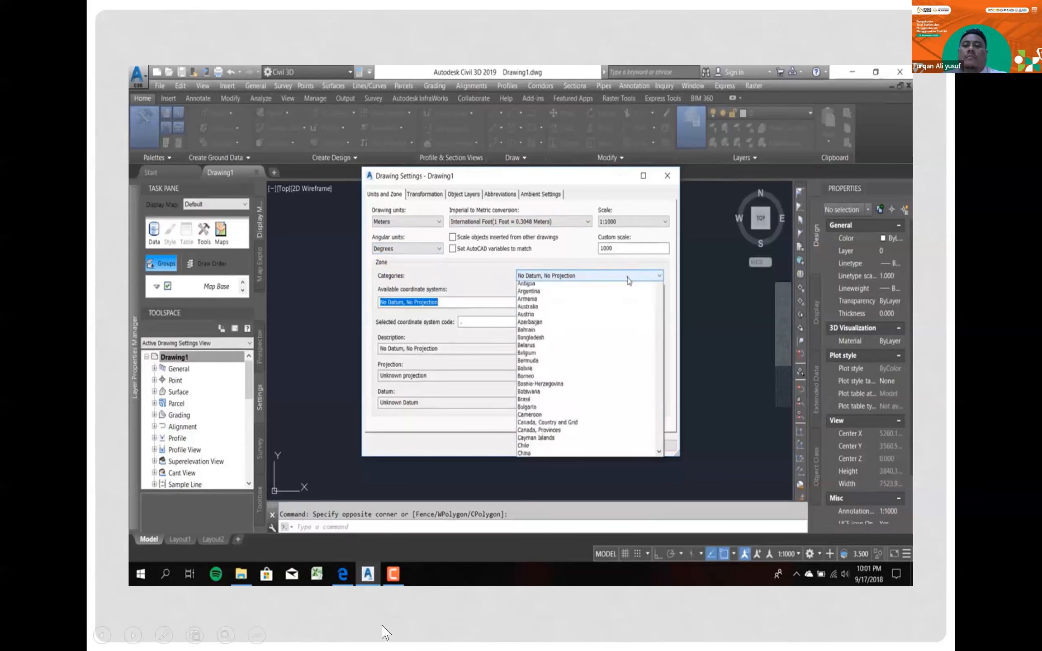
left_click_drag(661, 298, 679, 488)
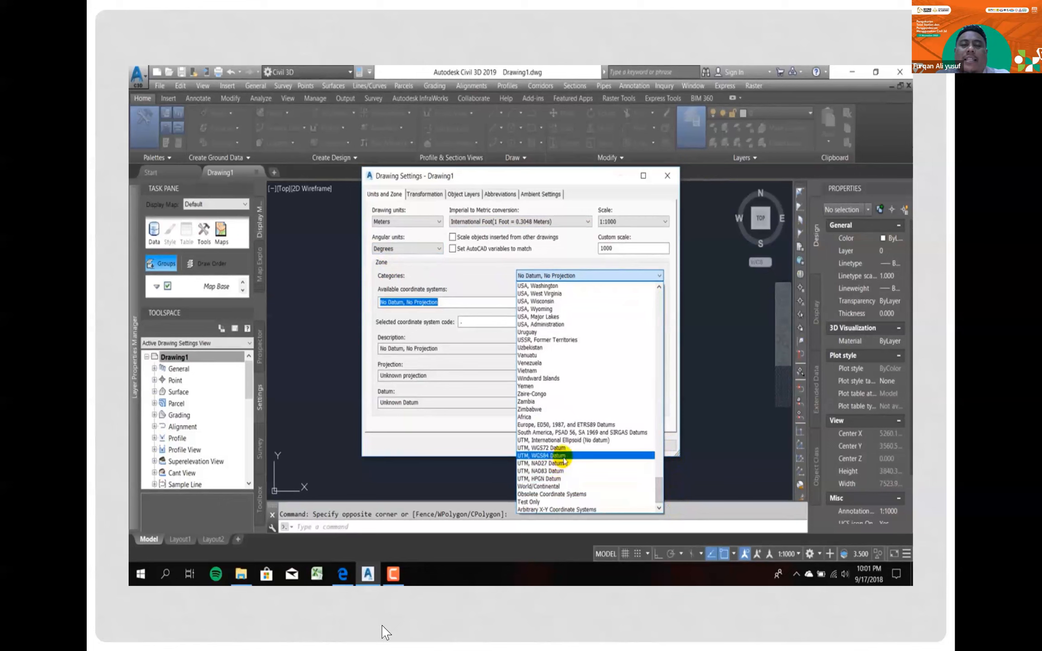
left_click(563, 457)
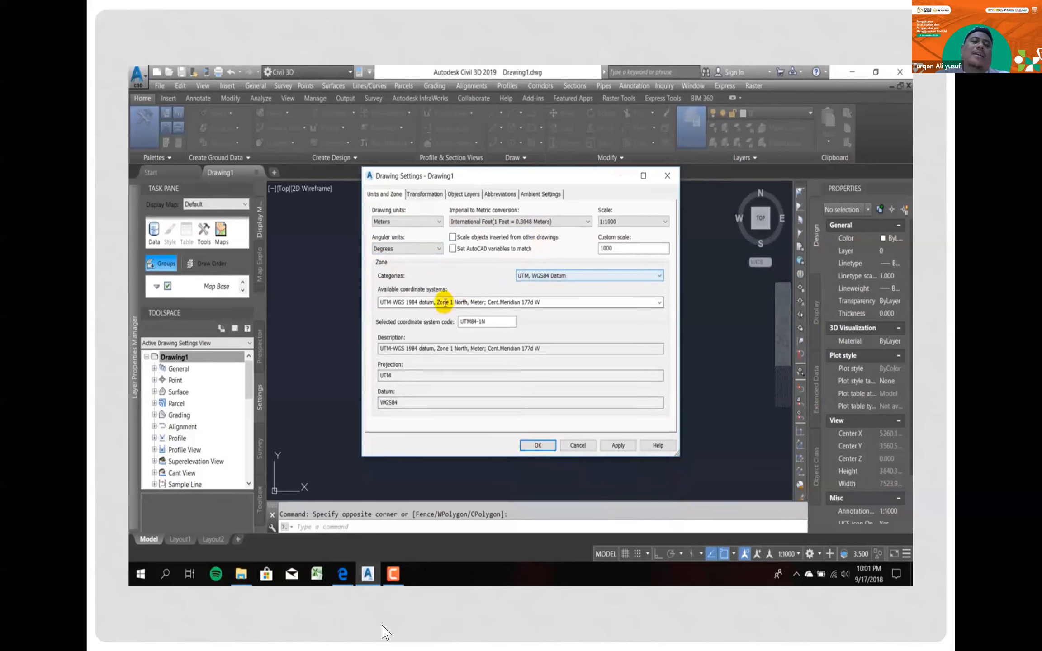
- Set the coordinate system to UTM-WGS 1984 datum, Zone 47 North, Meter; Cent. Meridian 99d E
left_click(659, 302)
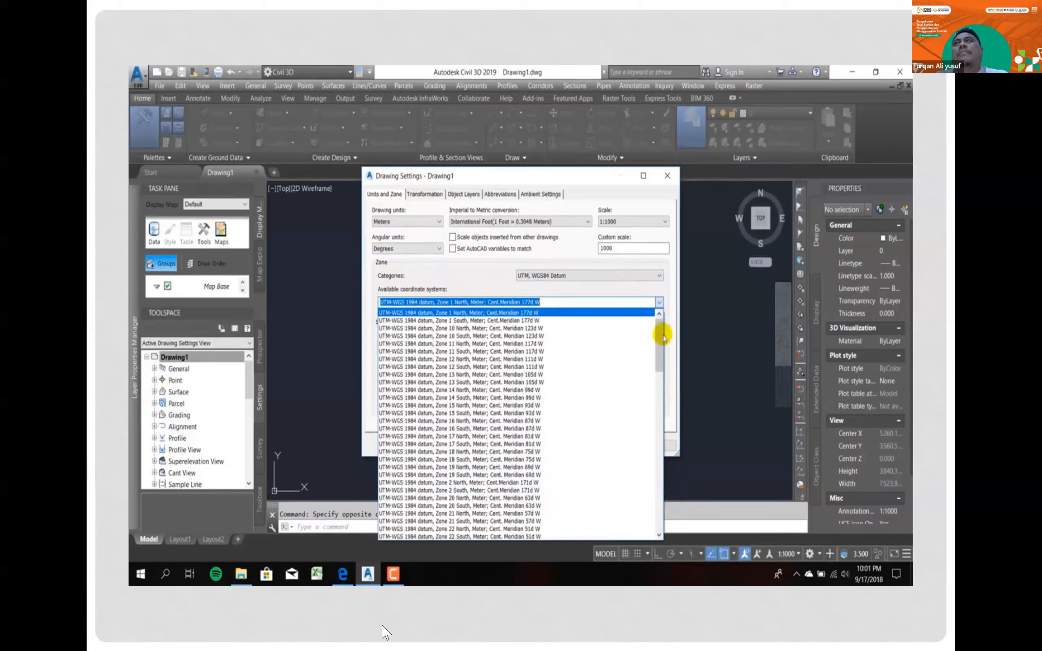
left_click_drag(660, 353, 656, 534)
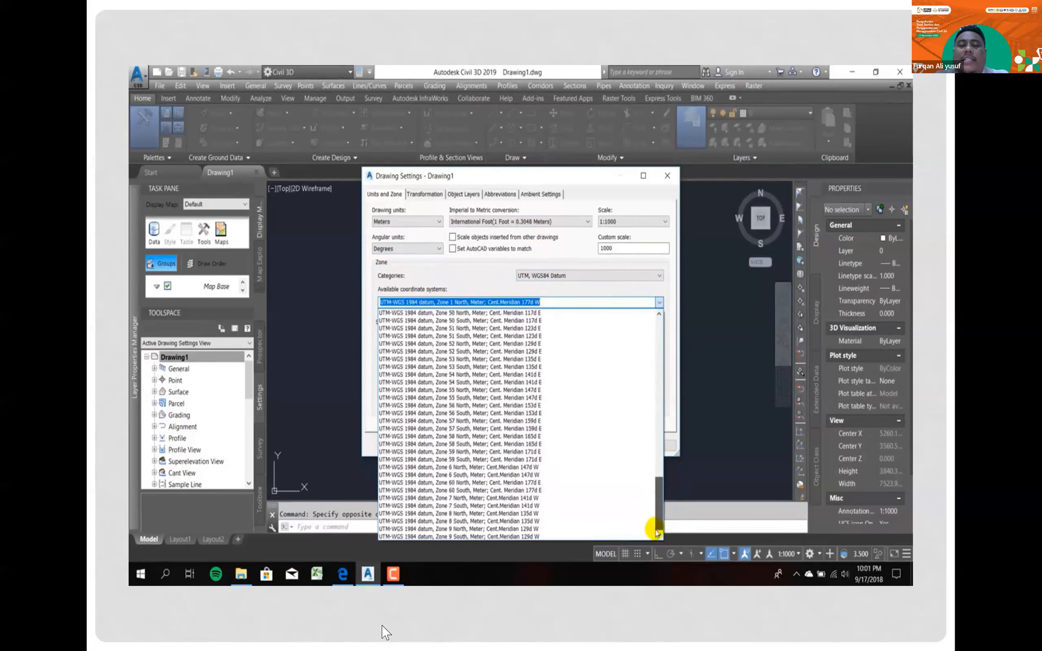
scroll(489, 361, "up", 4)
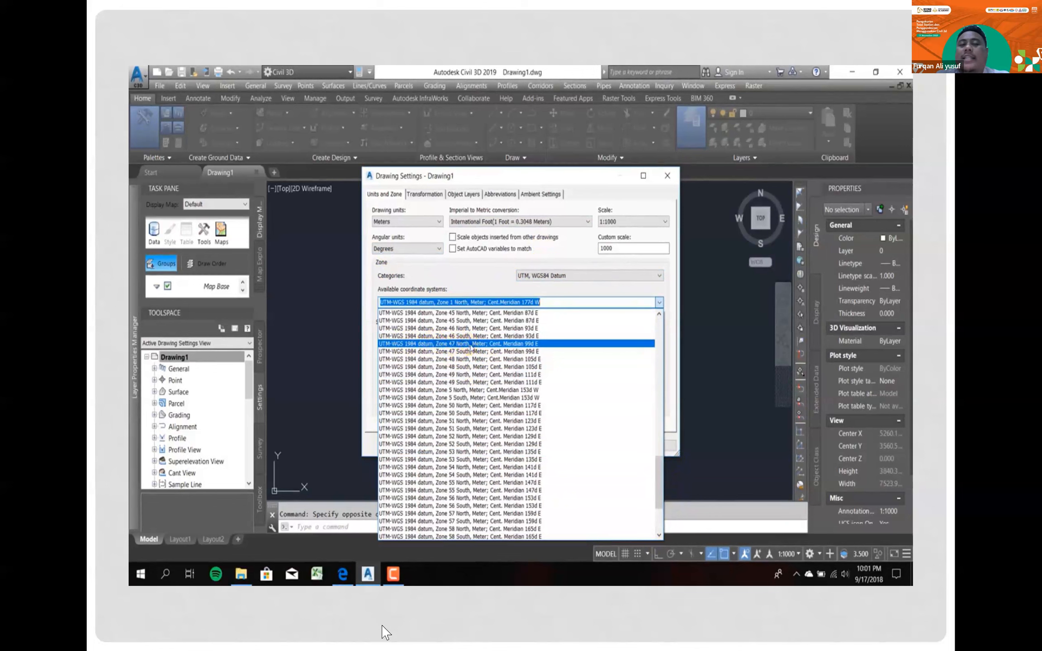
left_click(470, 344)
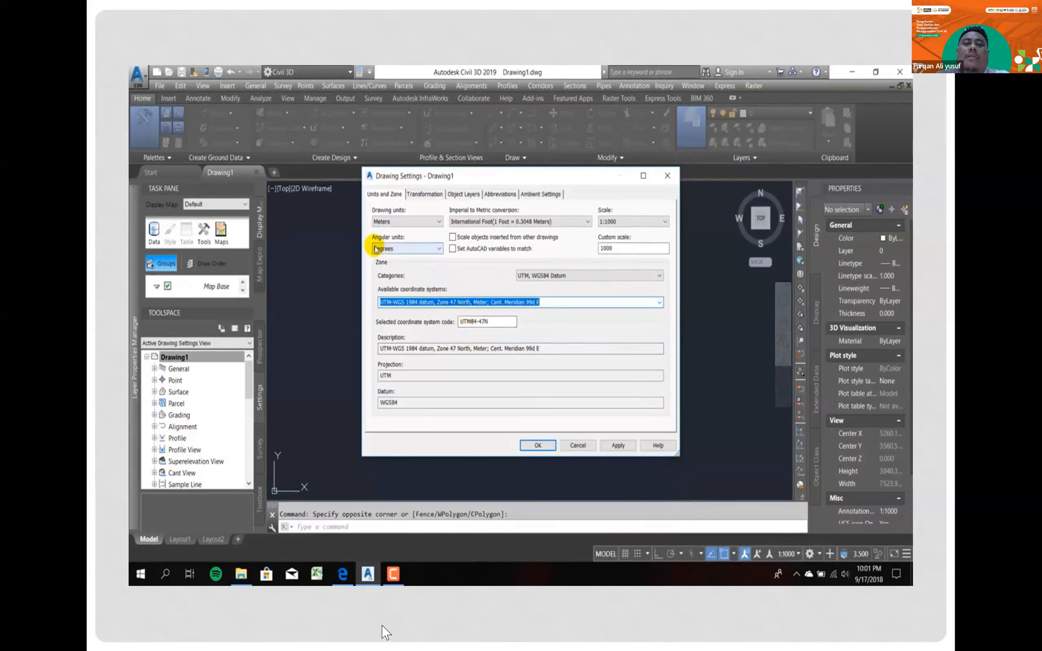
left_click(565, 302)
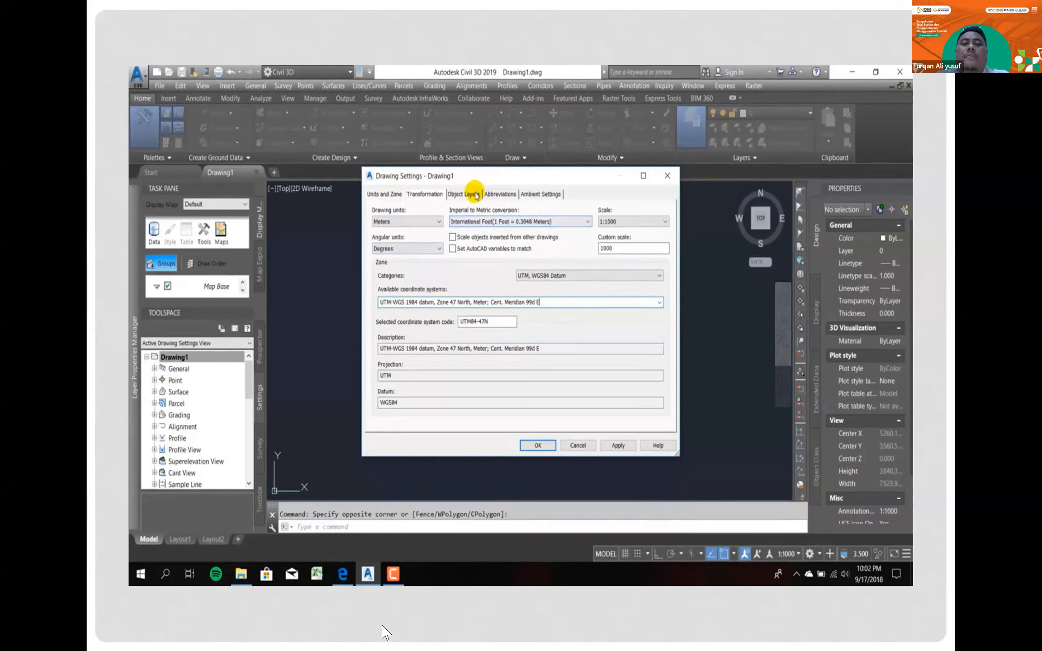
- Review the object layer, transformation, abbreviation and ambient settings of the drawing
left_click(473, 194)
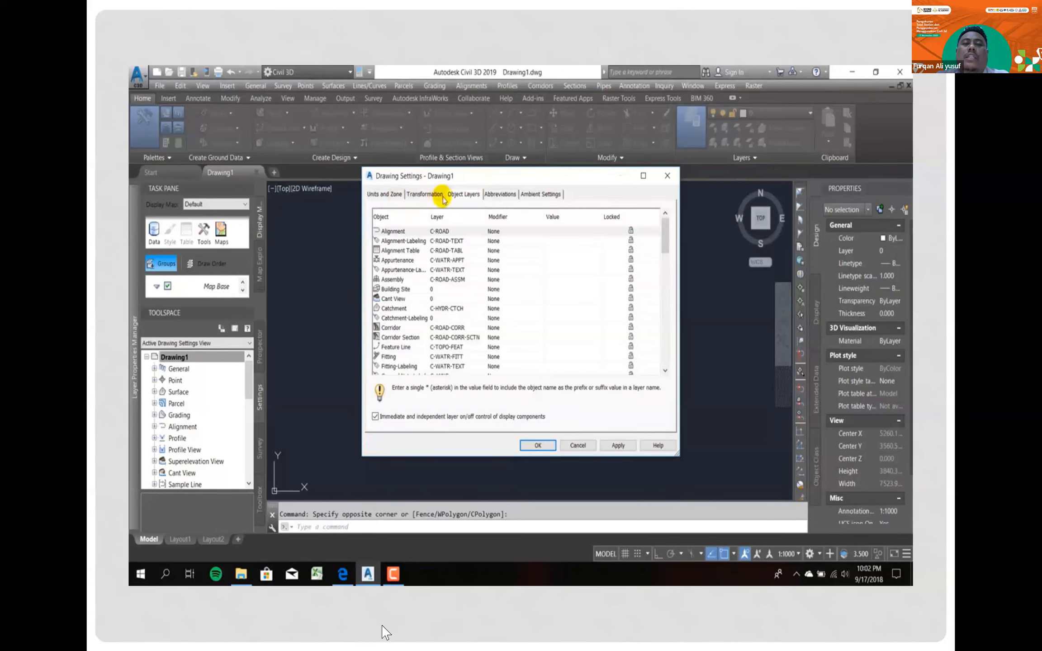
left_click(426, 194)
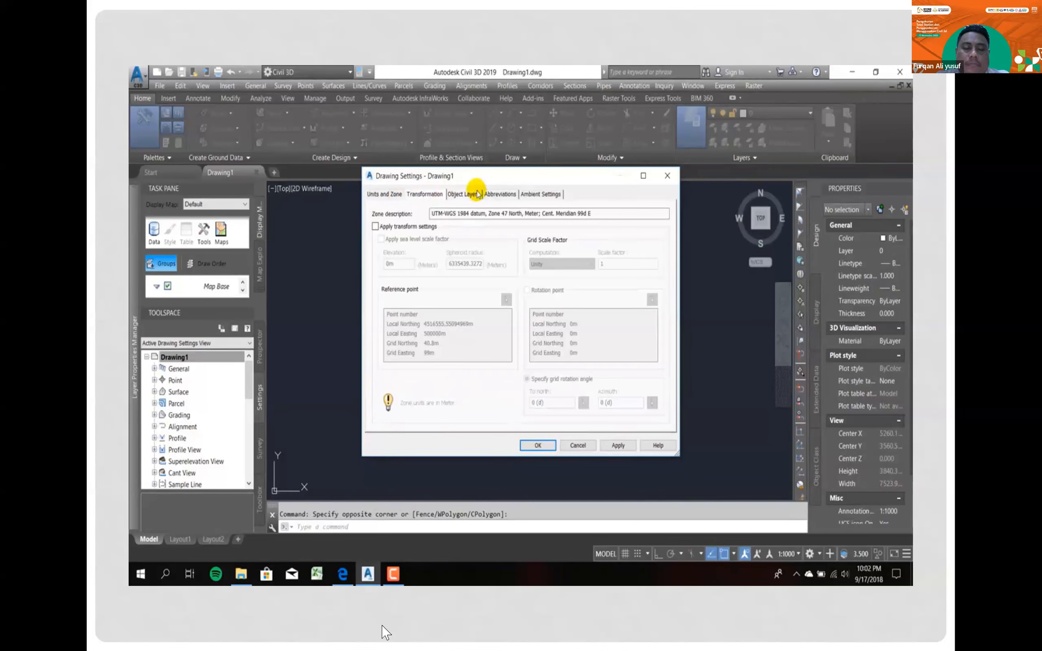
left_click(477, 194)
left_click(492, 194)
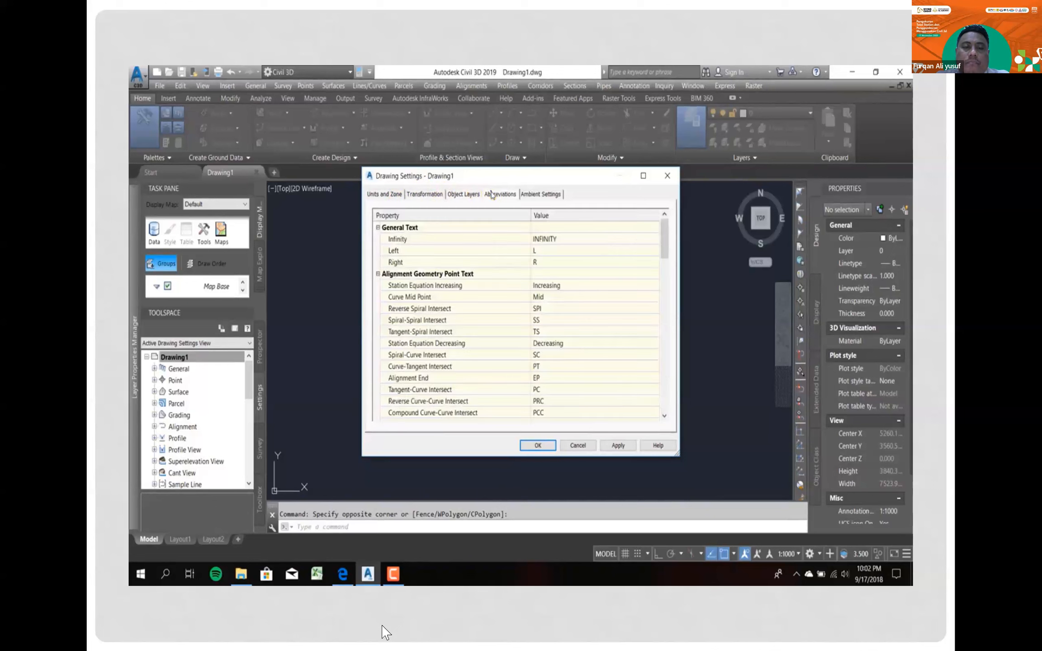
left_click(527, 194)
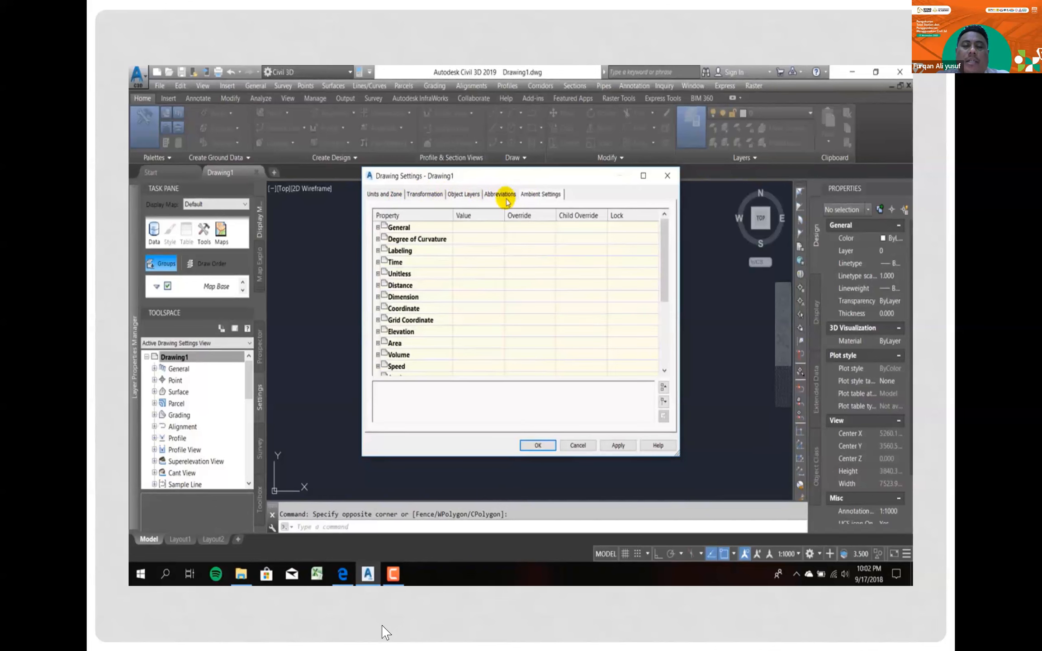
scroll(445, 311, "down", 4)
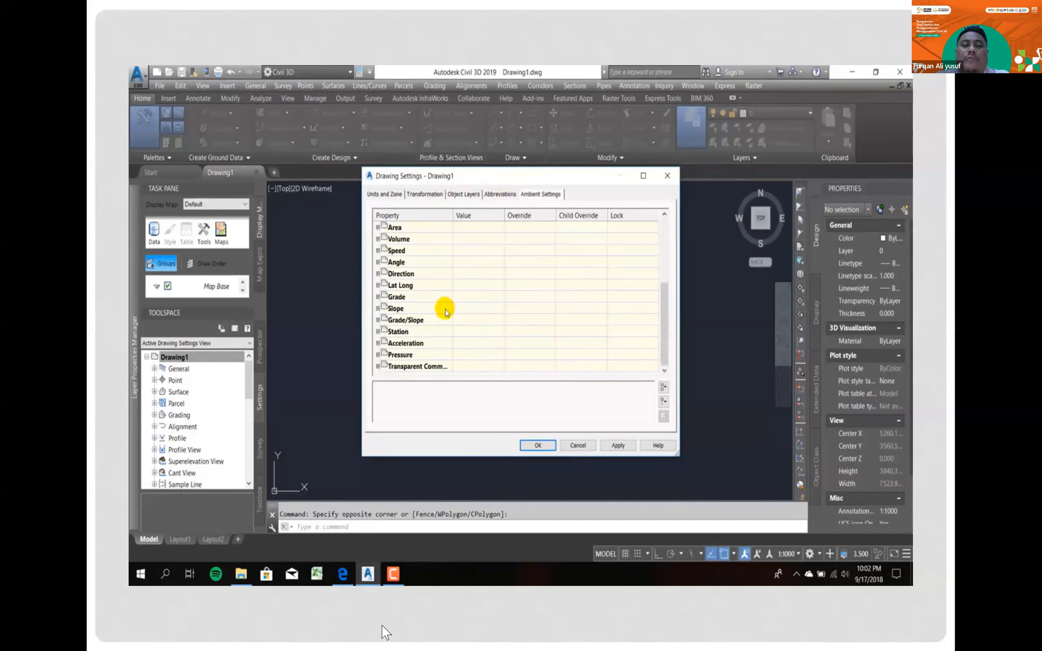
scroll(446, 311, "up", 4)
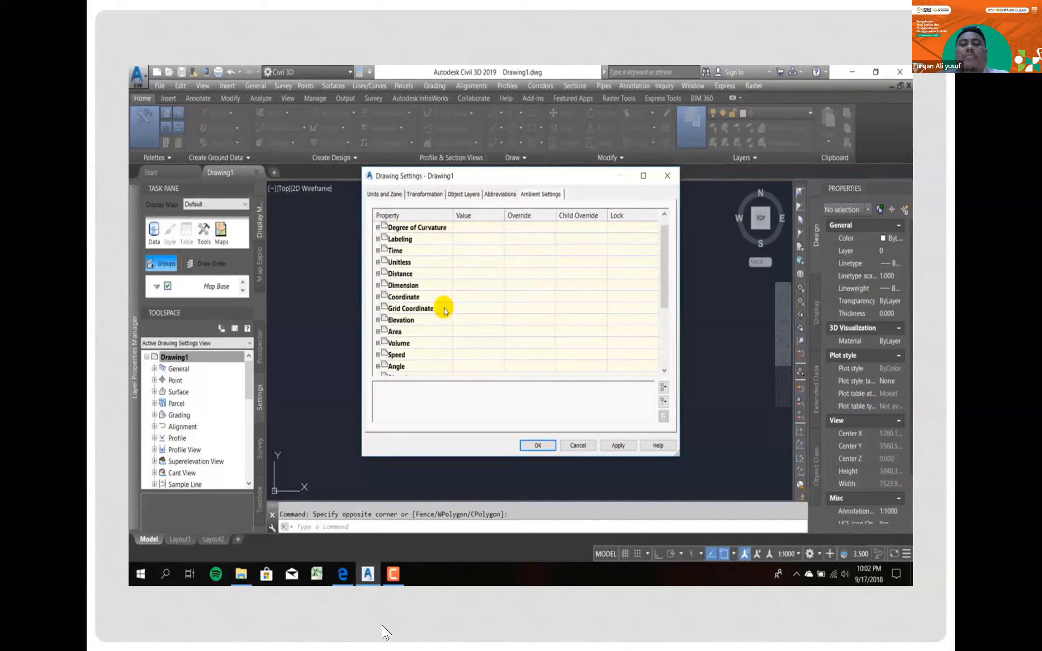
- Recheck the units and zone settings, then apply and accept the drawing settings
left_click(383, 194)
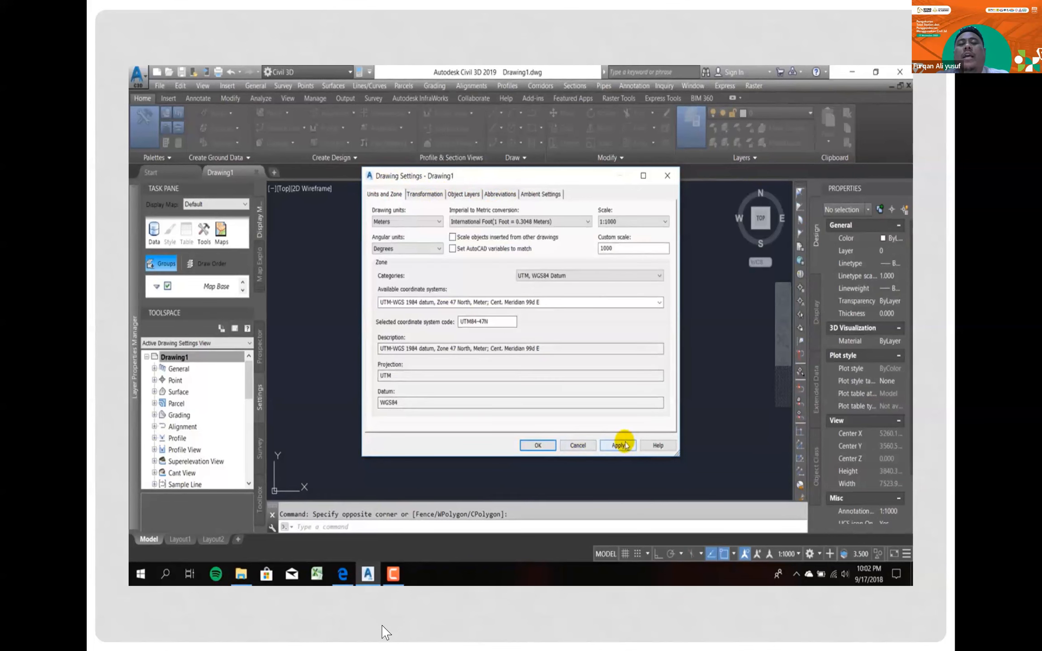
left_click(620, 445)
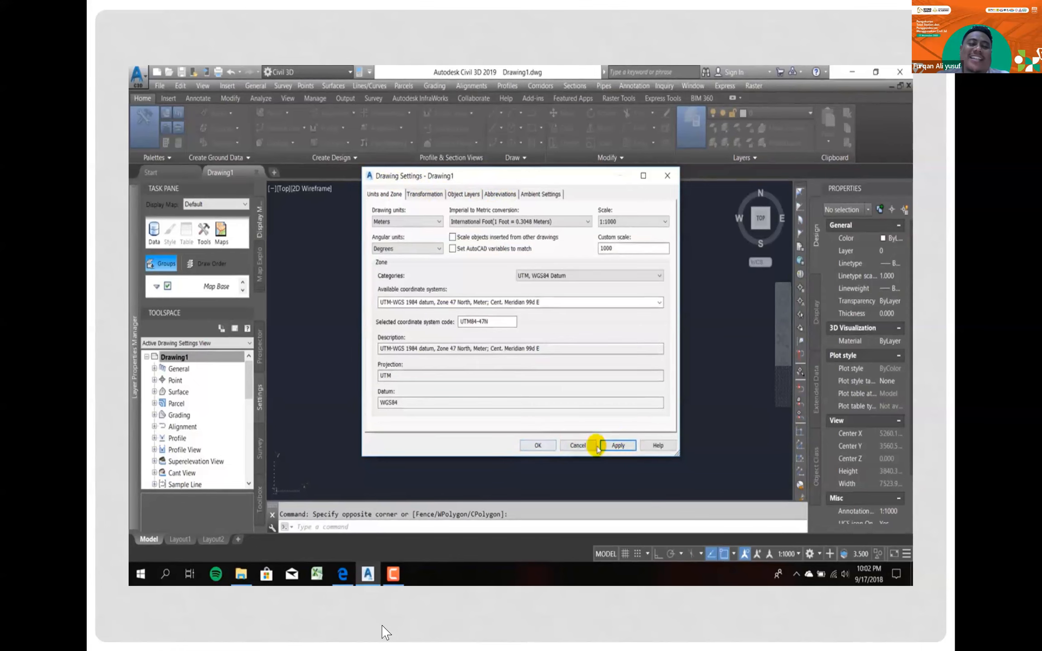
left_click(538, 445)
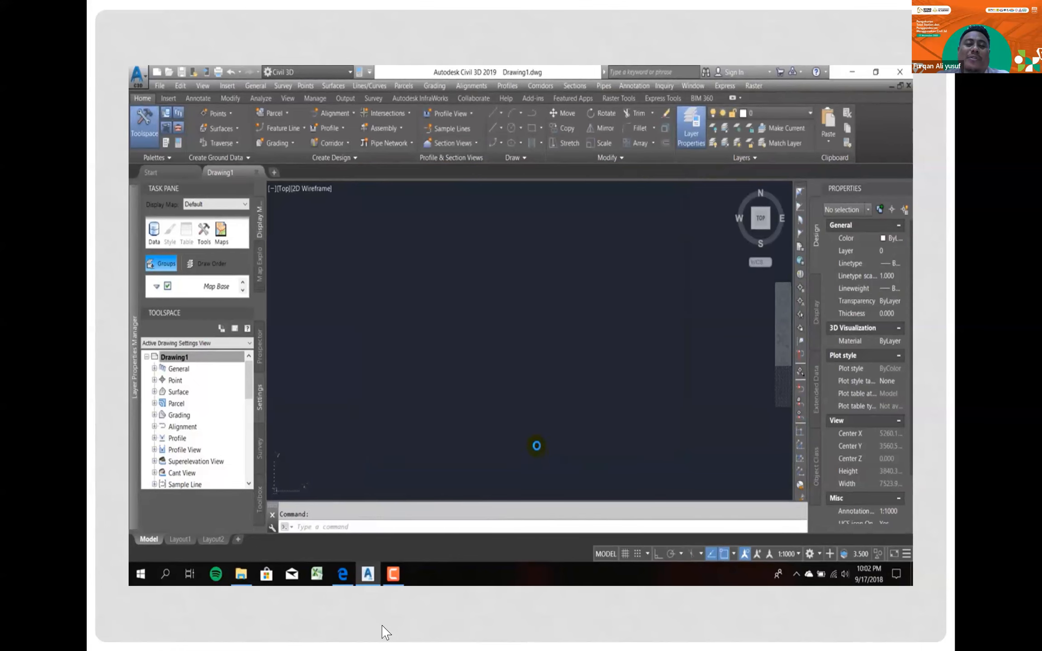
- Start creating points in Drawing1 and open the Import Points dialog from the point creation tools
left_click(212, 357)
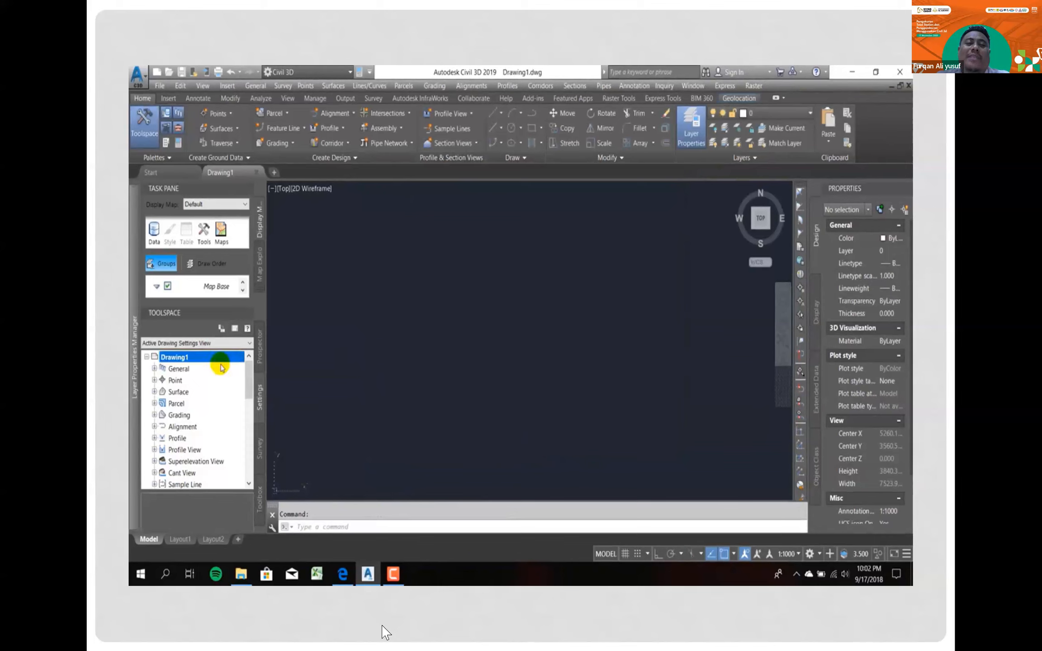
left_click(260, 347)
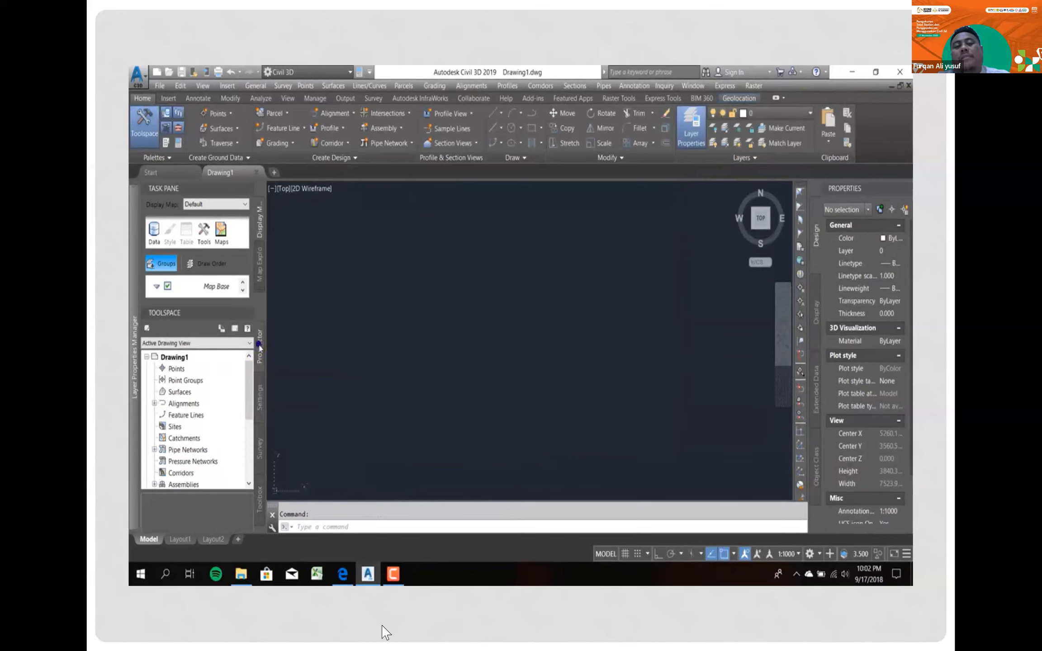
left_click(183, 358)
right_click(191, 360)
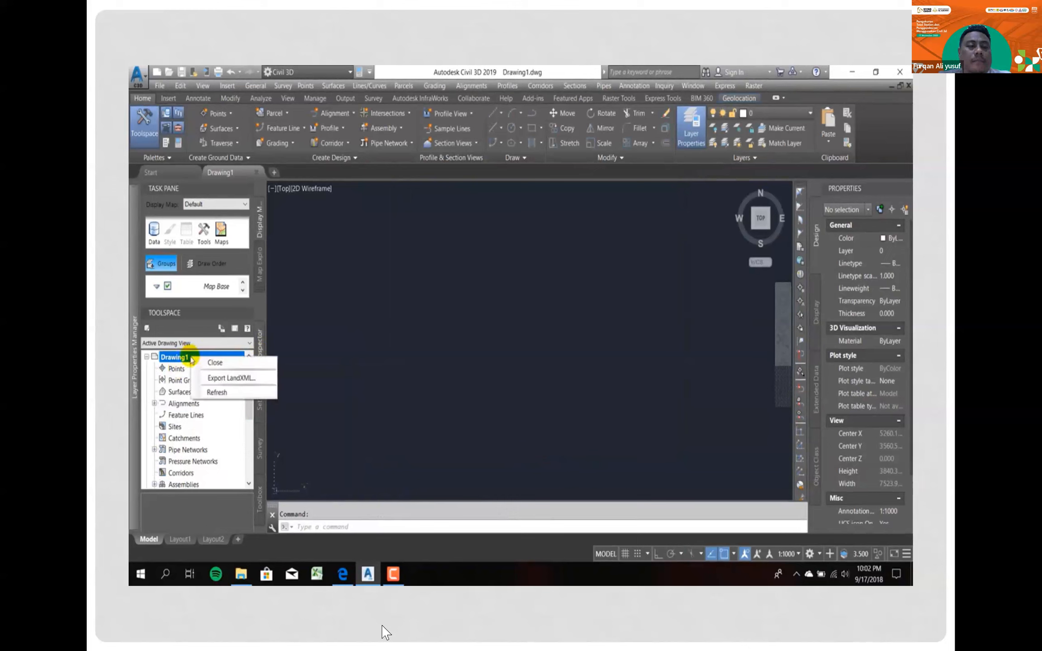
left_click(177, 370)
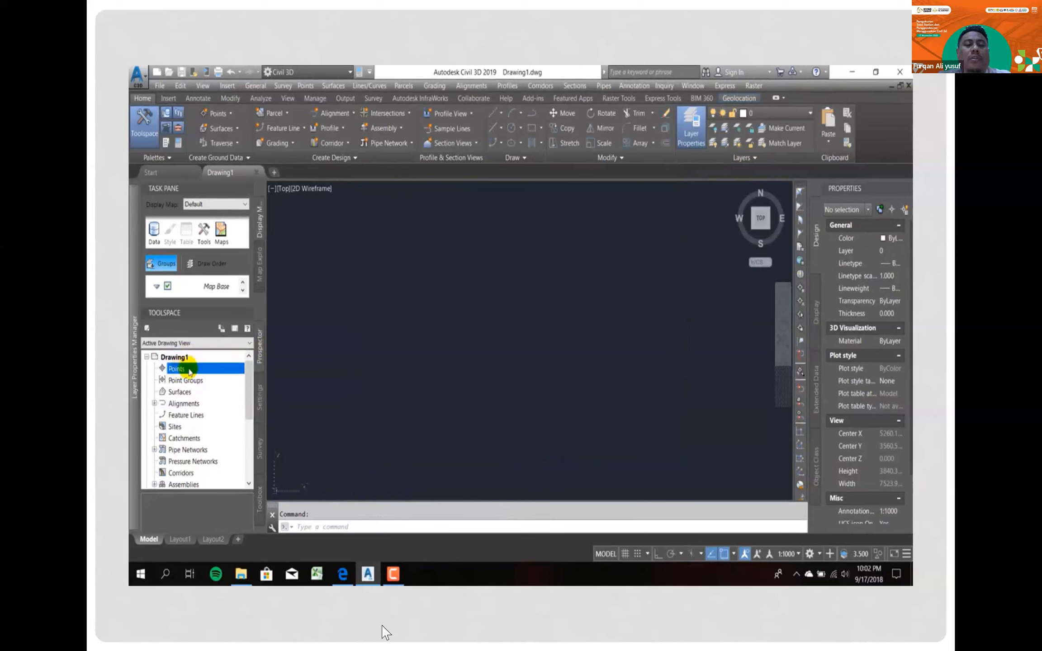
right_click(187, 370)
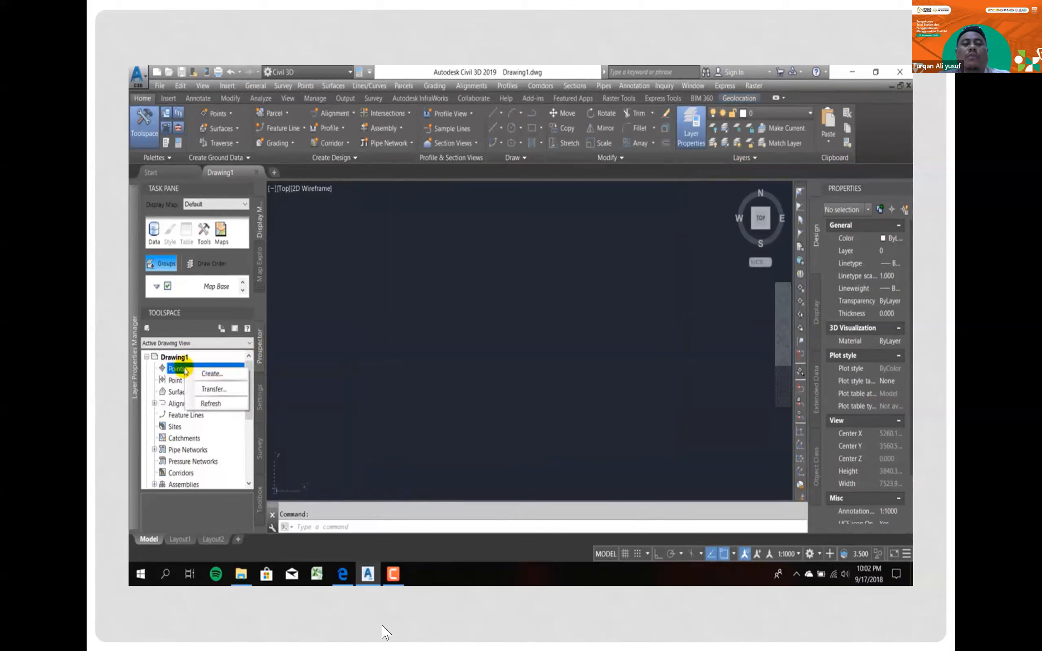
left_click(221, 374)
left_click(462, 313)
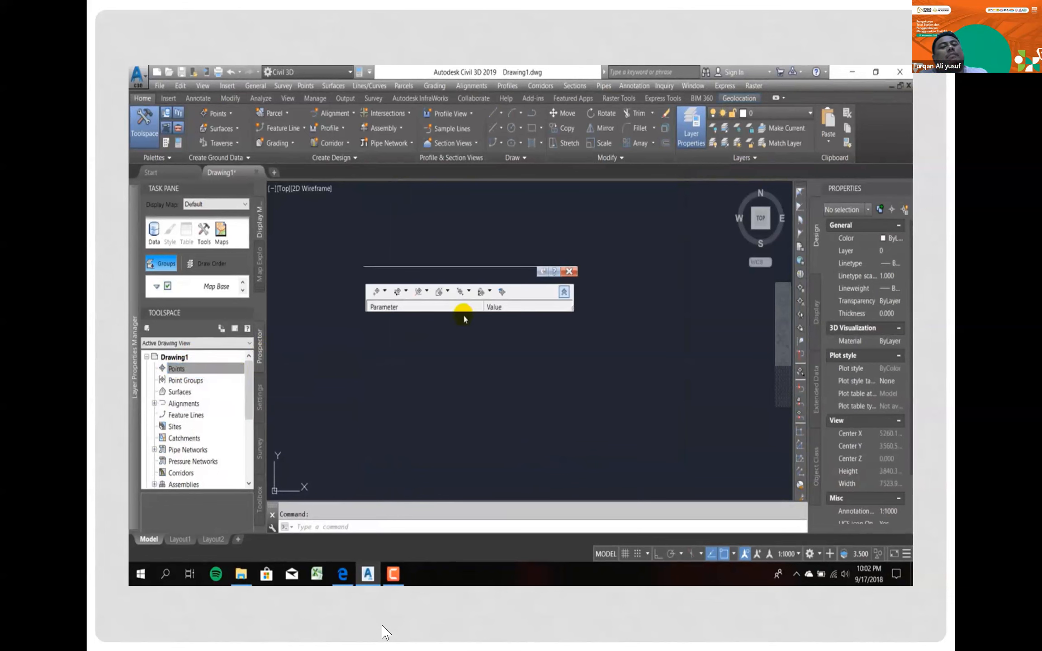
left_click(502, 292)
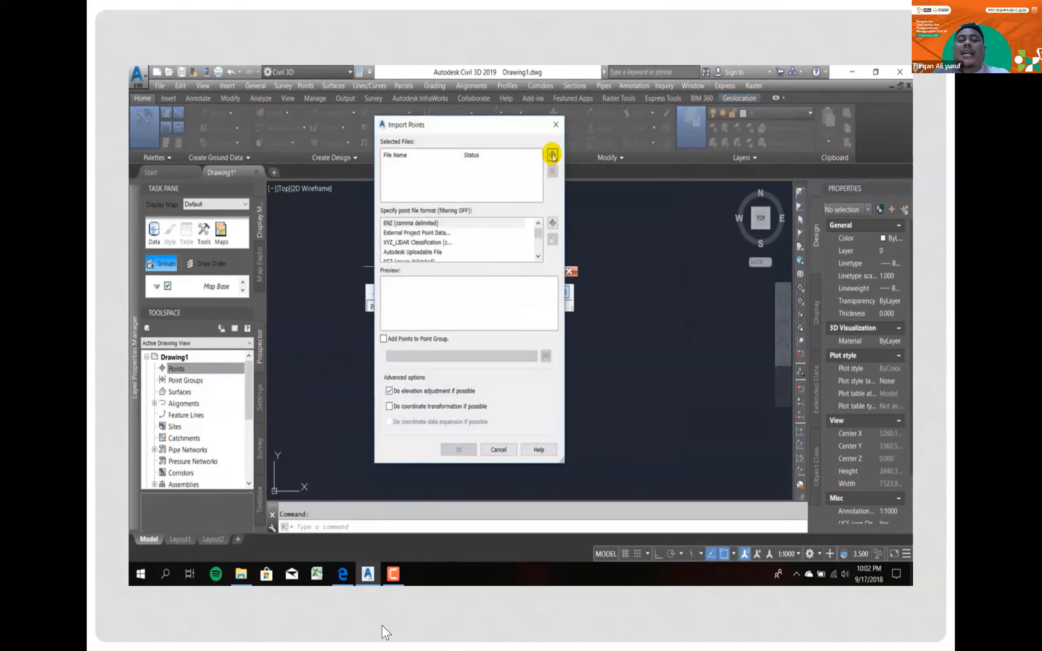